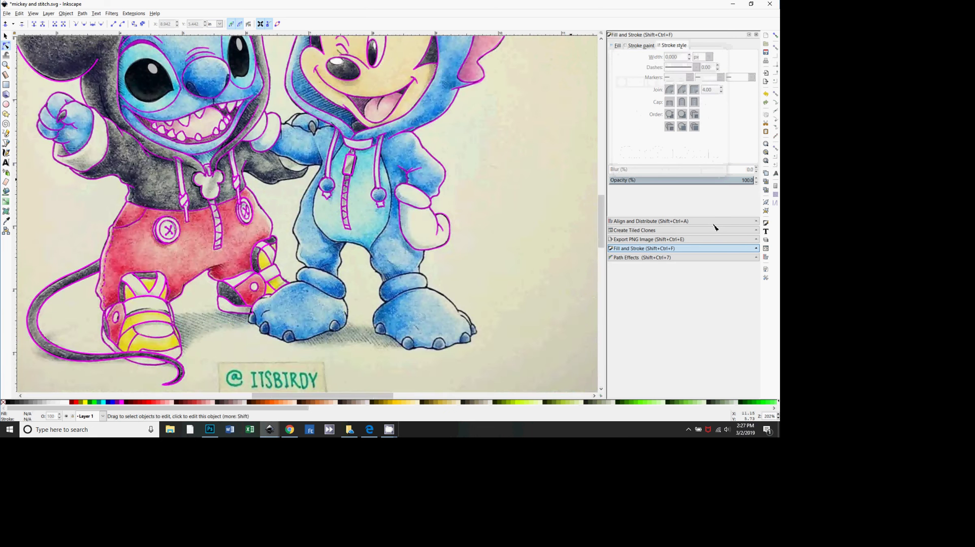
Activate the Pen tool in Spiro path mode for tracing the blue figure's outlines.
key(plus)
key(plus)
drag(598, 246, 534, 328)
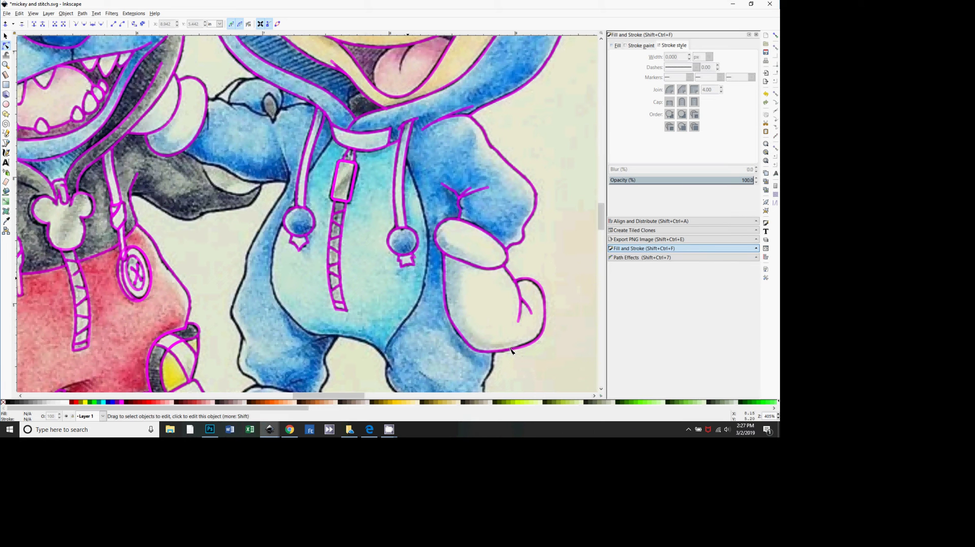
scroll(515, 347, down, 4)
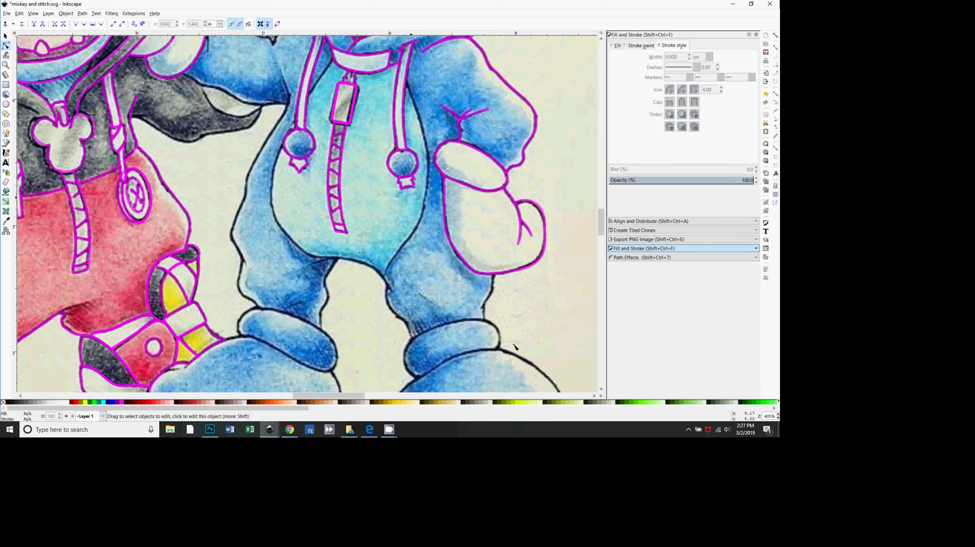
key(plus)
scroll(514, 320, up, 3)
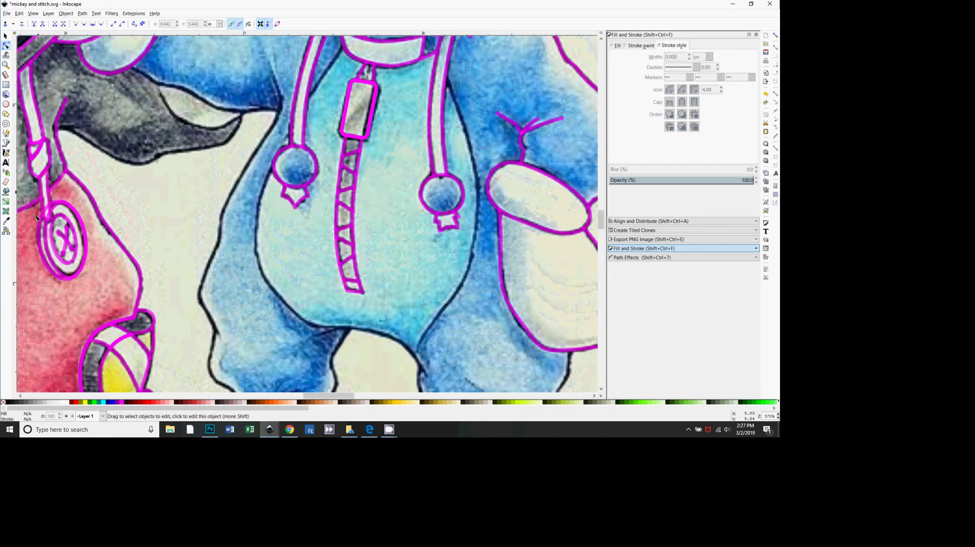
key(b)
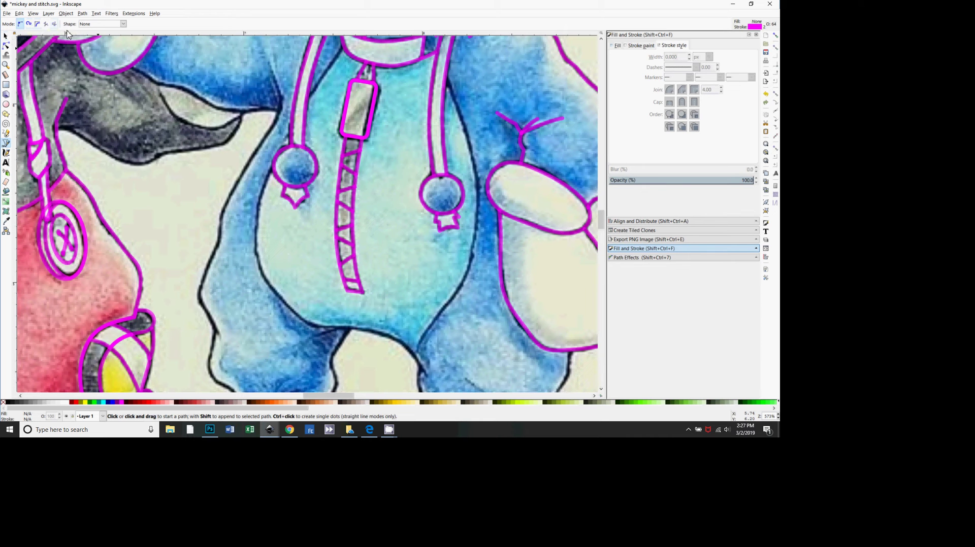
click(28, 24)
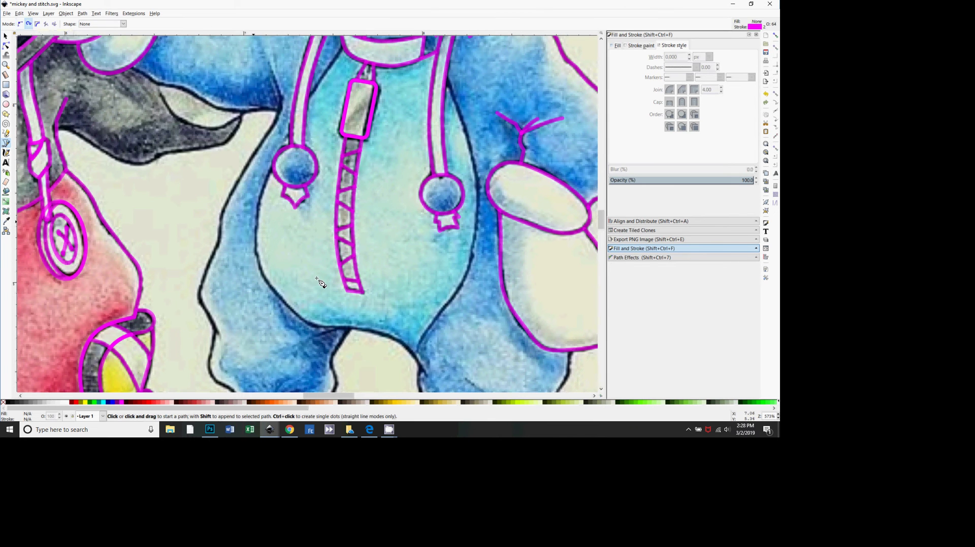
Draw a trial Spiro spiral in the blank area beside the blue figure, and delete it.
scroll(319, 278, down, 1)
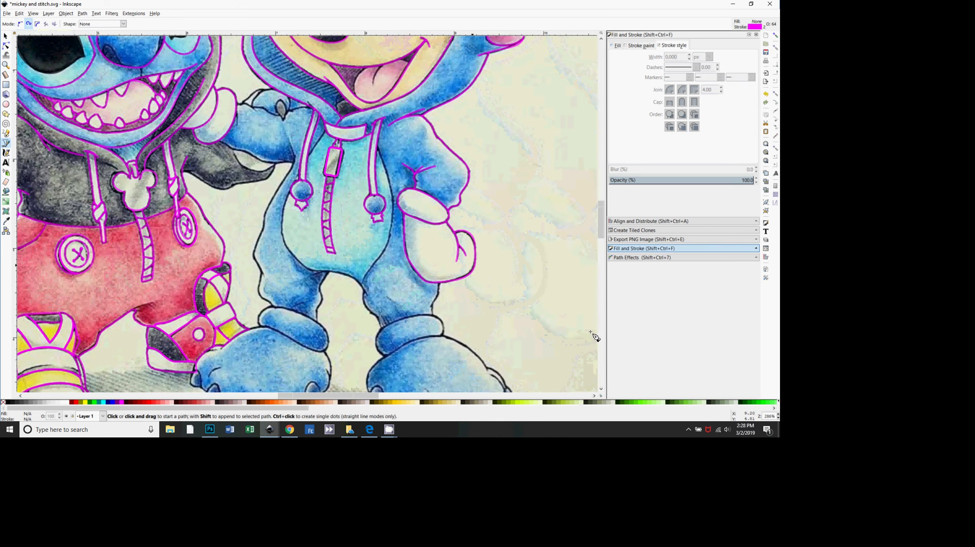
drag(509, 272, 343, 249)
click(328, 123)
click(410, 211)
click(462, 162)
click(410, 108)
click(389, 146)
click(448, 148)
double_click(422, 126)
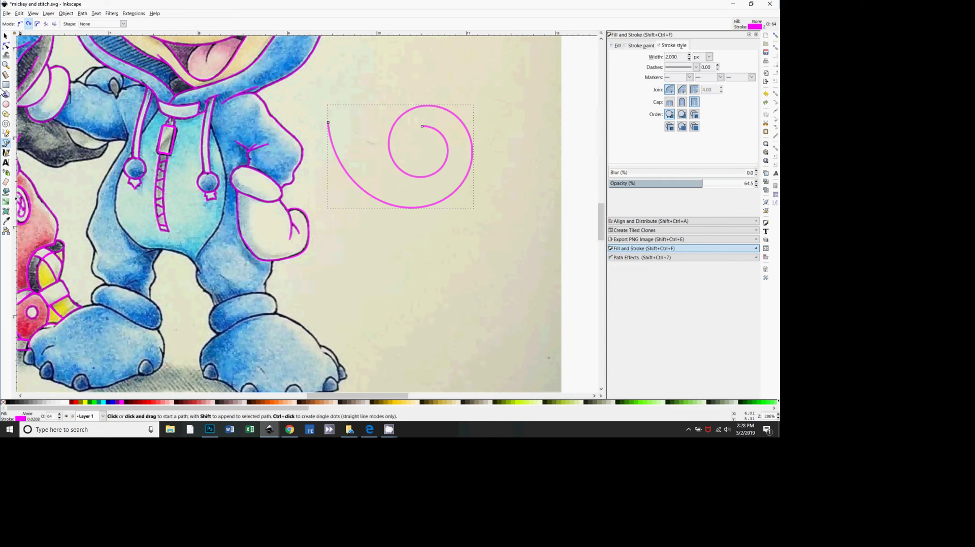
click(5, 36)
key(Delete)
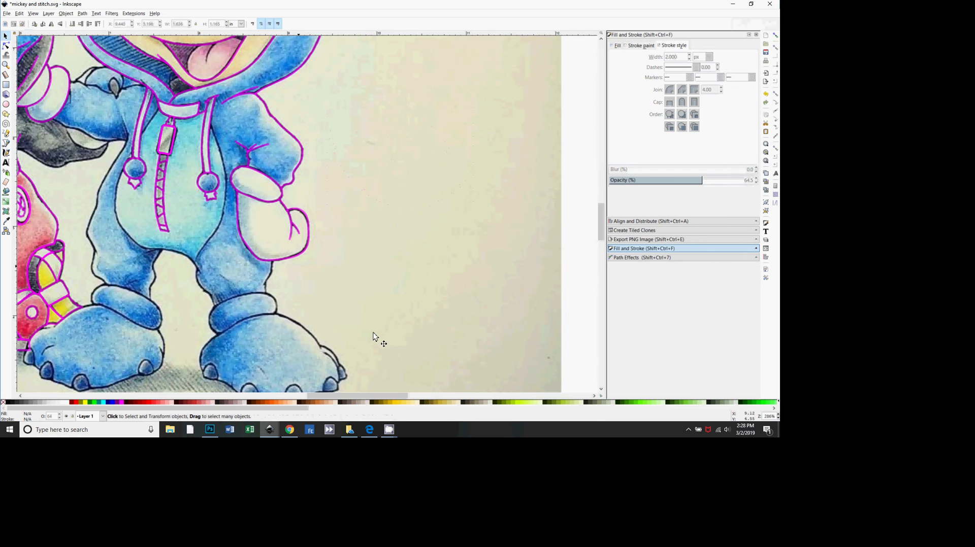
drag(377, 302, 489, 359)
scroll(565, 152, up, 3)
scroll(565, 152, right, 1)
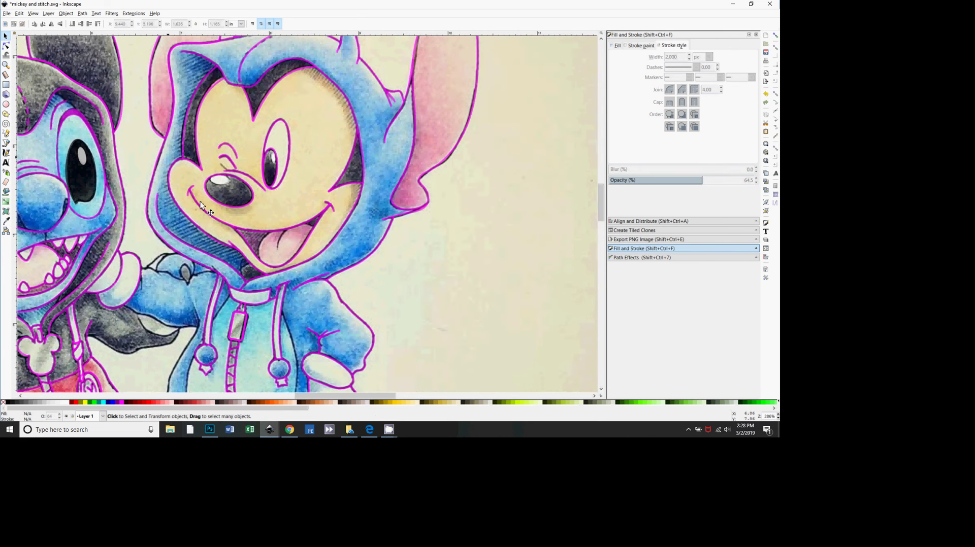
scroll(480, 361, down, 6)
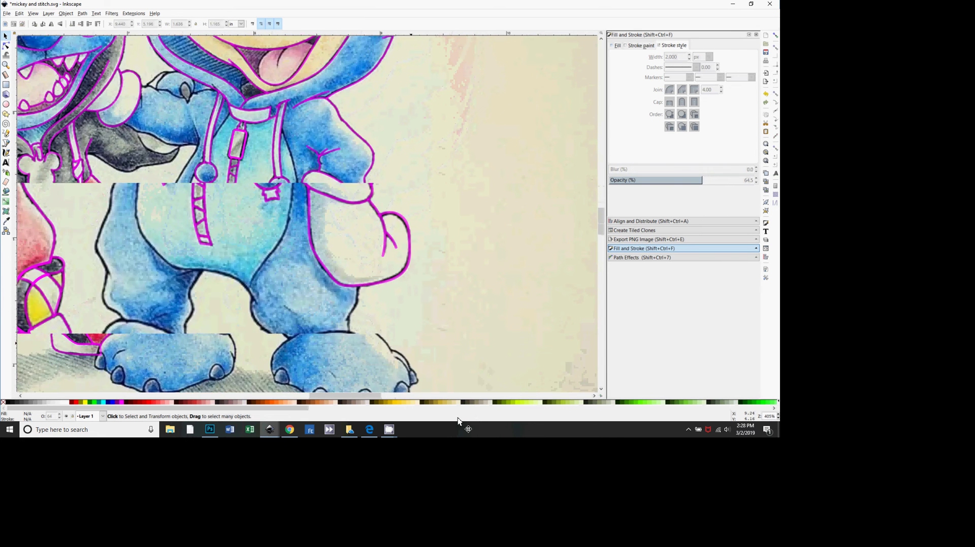
Trace the blue figure's belly outline with the Pen tool in Spiro mode, from the left drawstring ball down to the right inner leg.
ctrl+scroll(425, 379, up, 2)
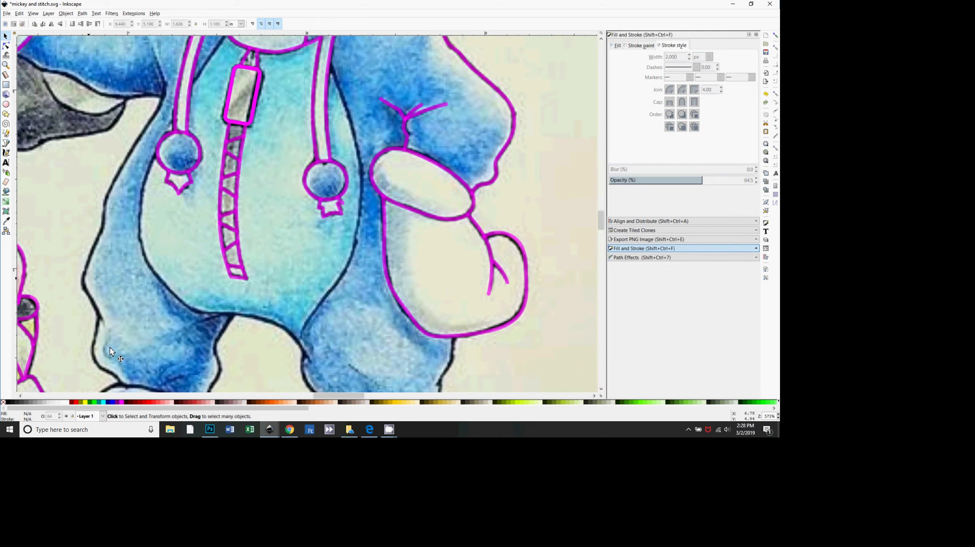
drag(100, 272, 225, 265)
key(plus)
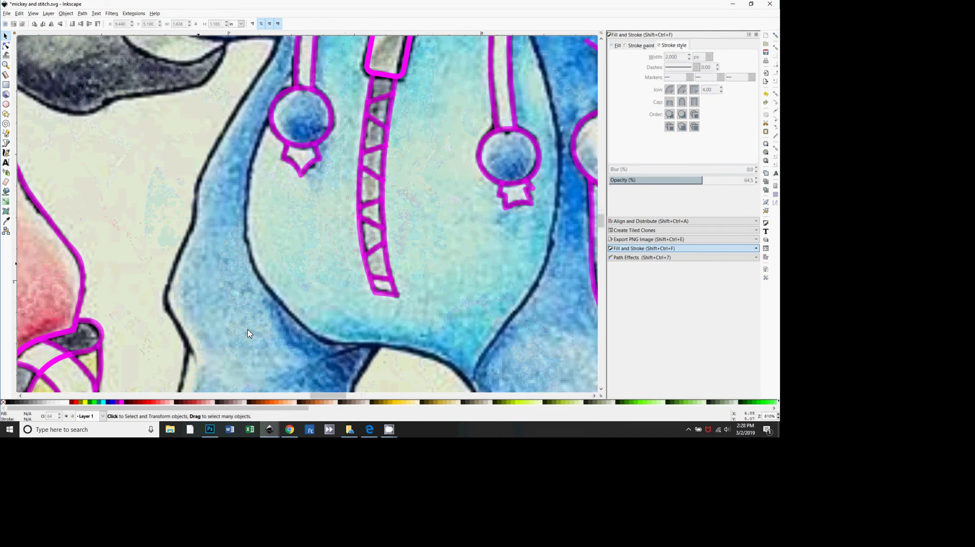
key(minus)
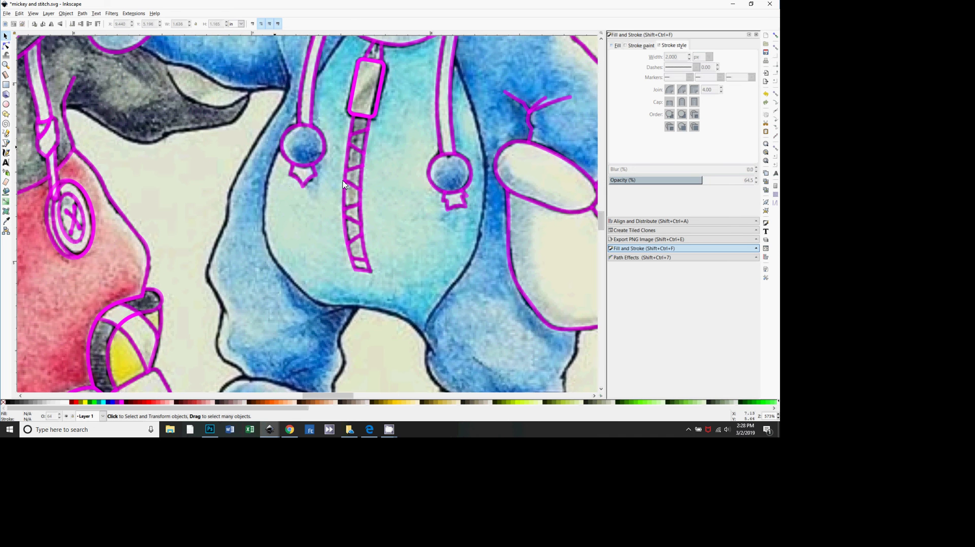
scroll(374, 199, up, 2)
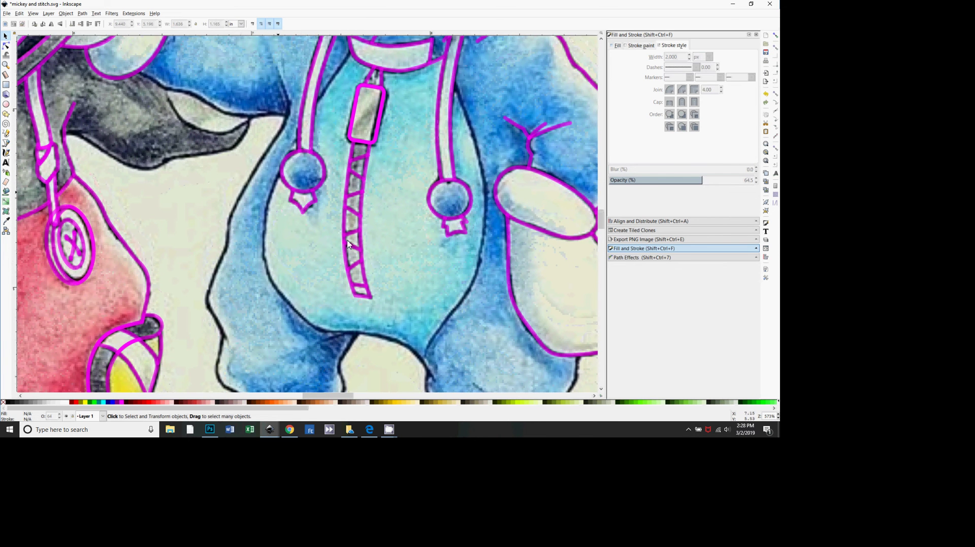
key(b)
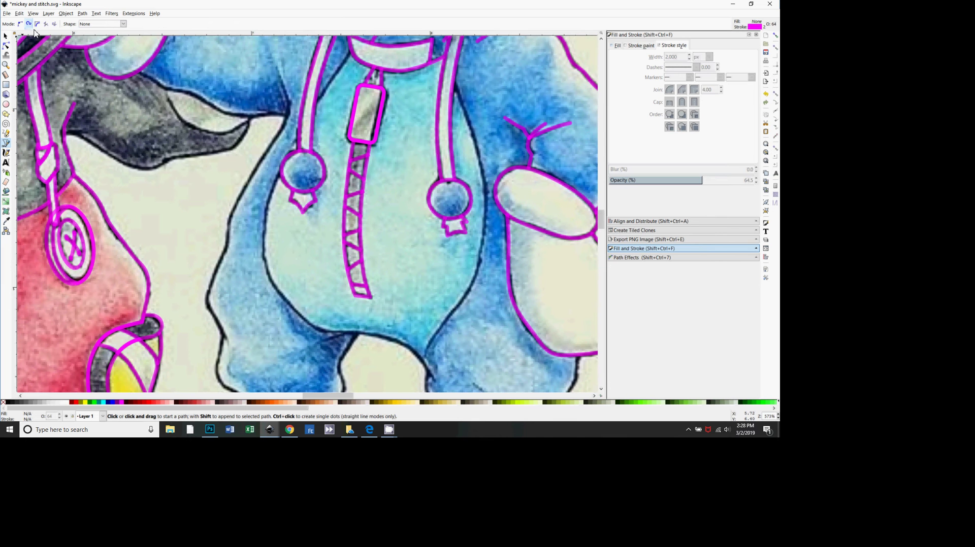
scroll(354, 158, down, 4)
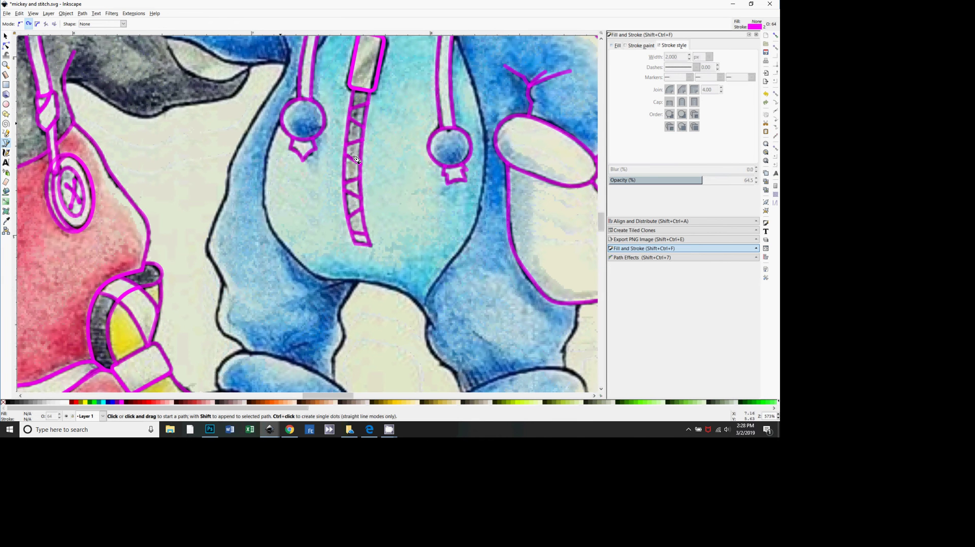
click(336, 190)
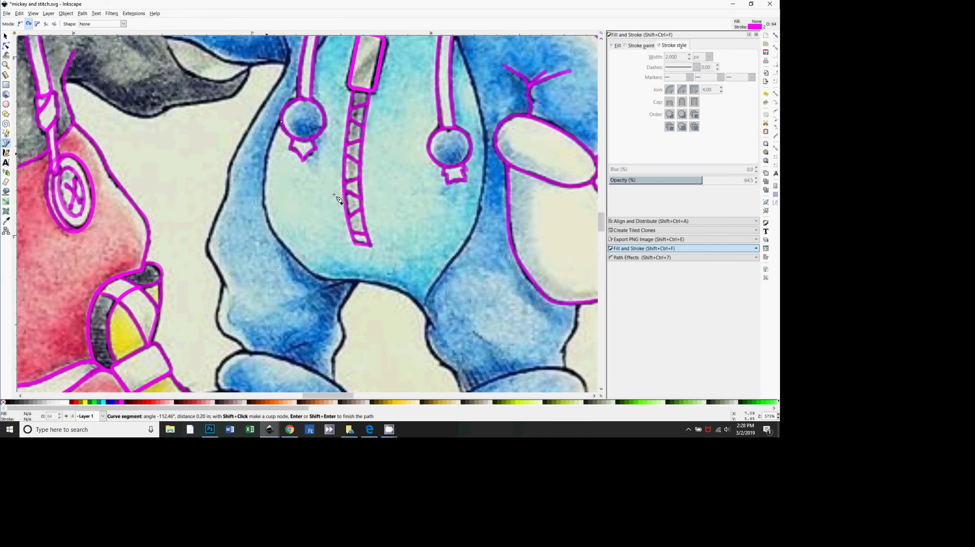
click(351, 303)
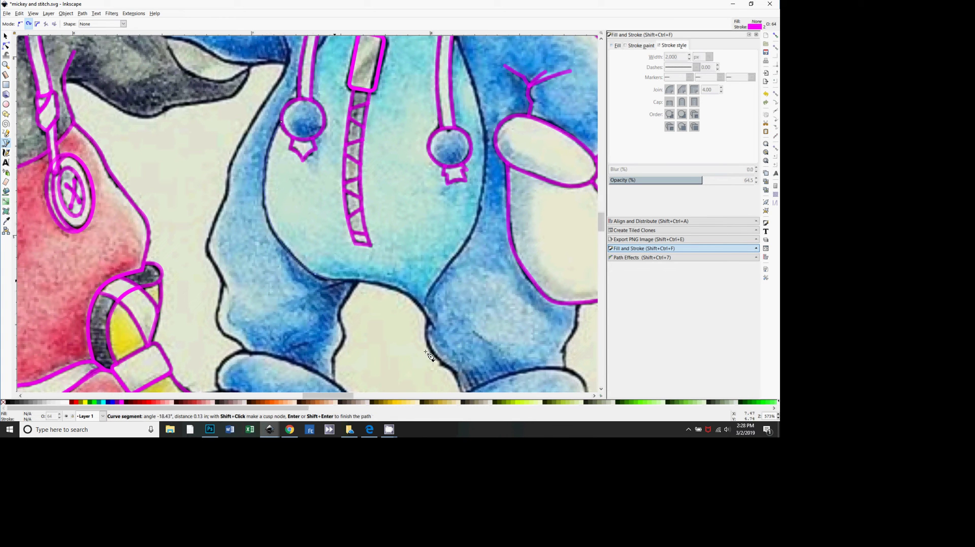
click(461, 353)
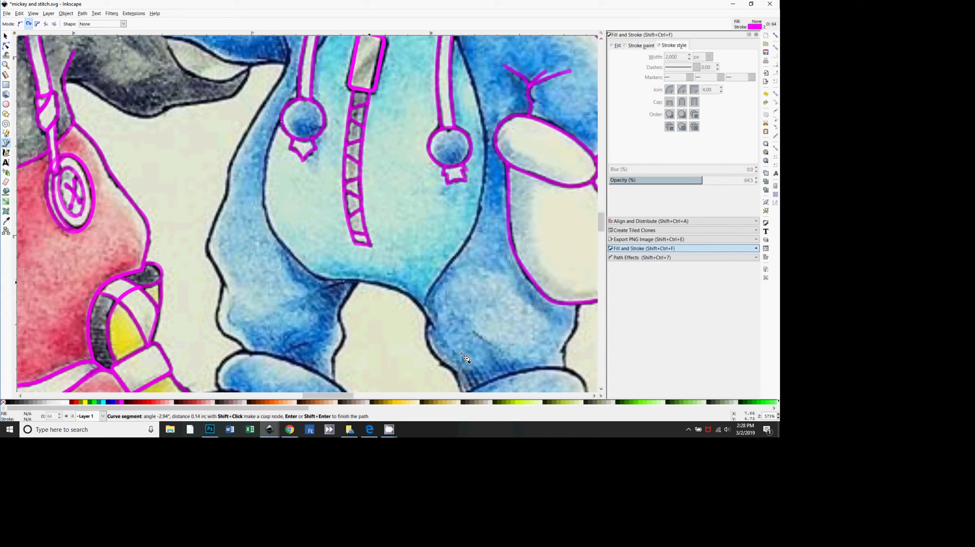
click(506, 368)
click(531, 390)
key(Return)
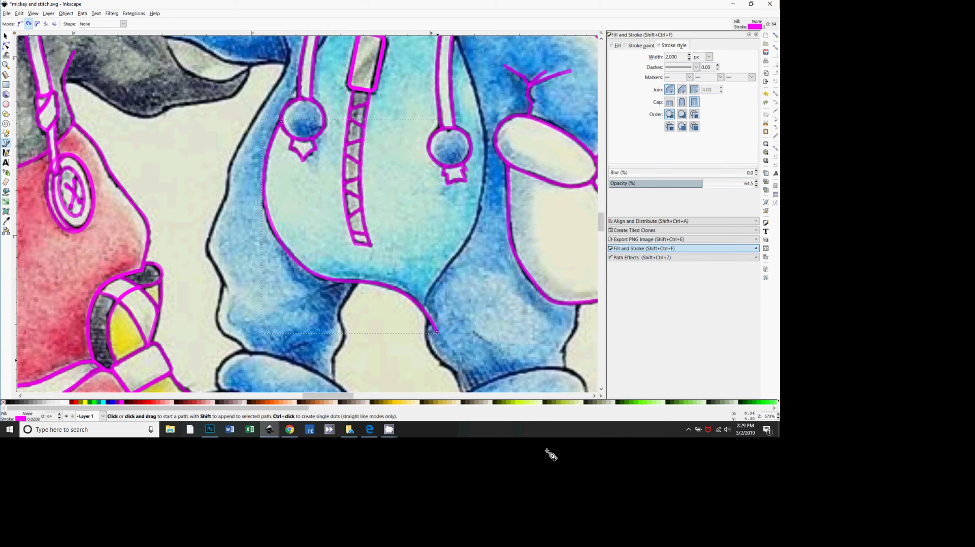
Set the line cap of the new belly outline to round.
ctrl+scroll(515, 445, up, 2)
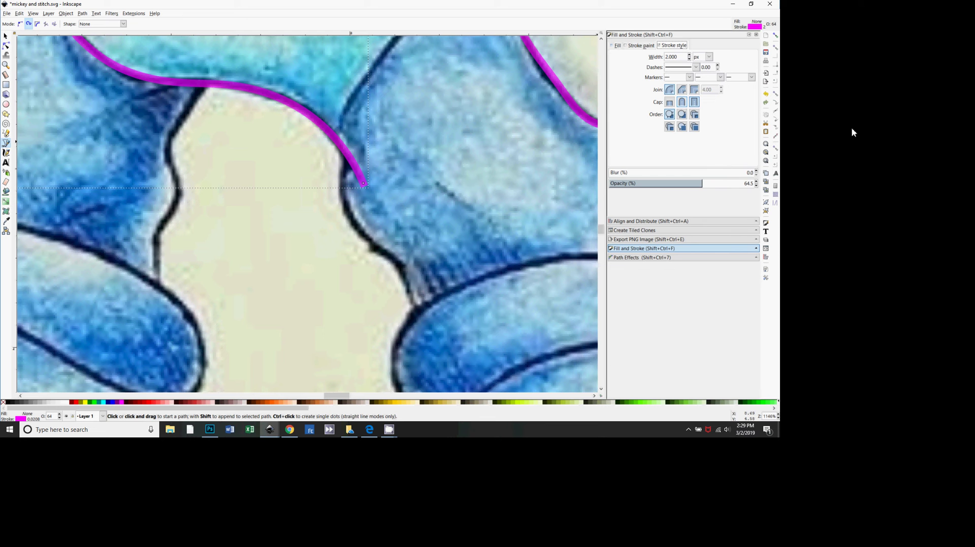
click(681, 101)
key(minus)
key(minus)
key(minus)
key(minus)
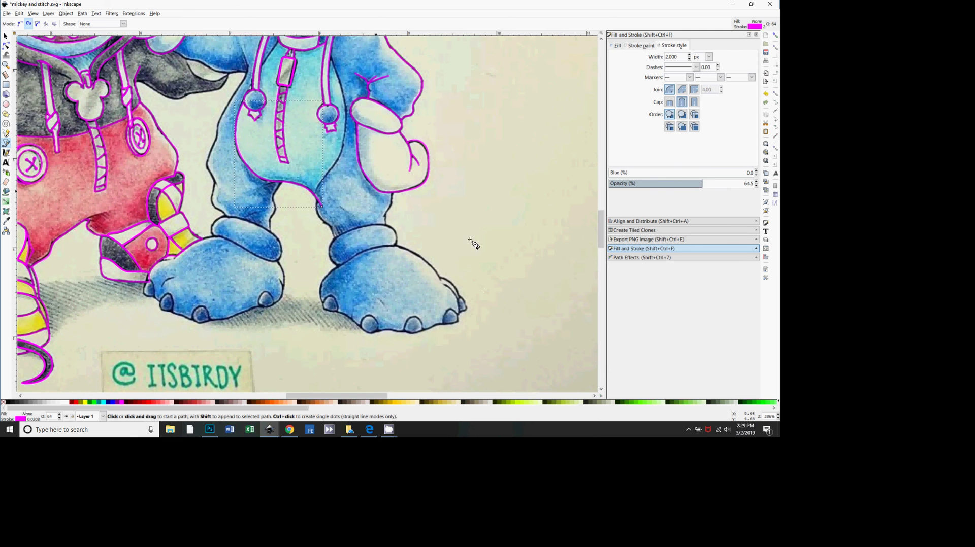
drag(361, 227, 428, 251)
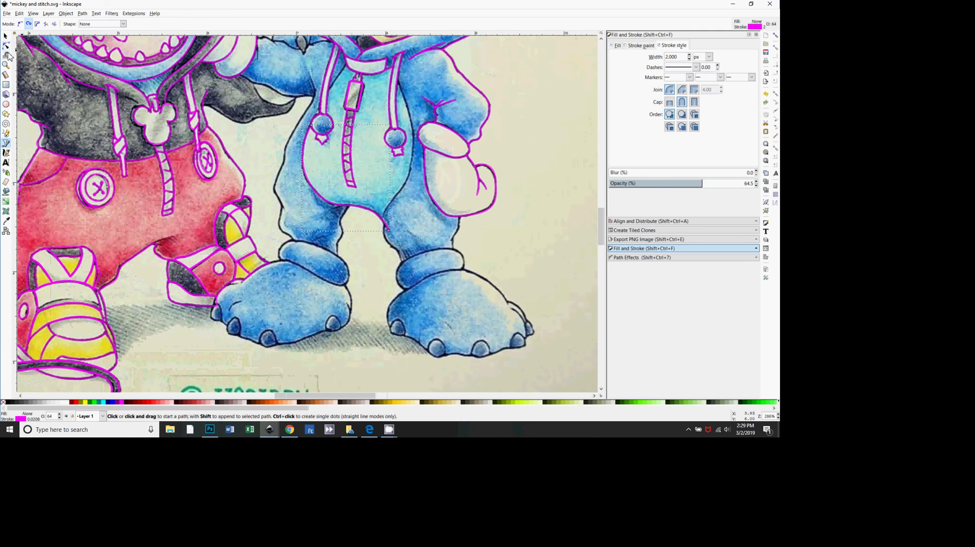
Try converting the belly outline with Stroke to Path, and undo the conversion.
click(5, 36)
key(plus)
drag(384, 340, 370, 353)
key(plus)
key(plus)
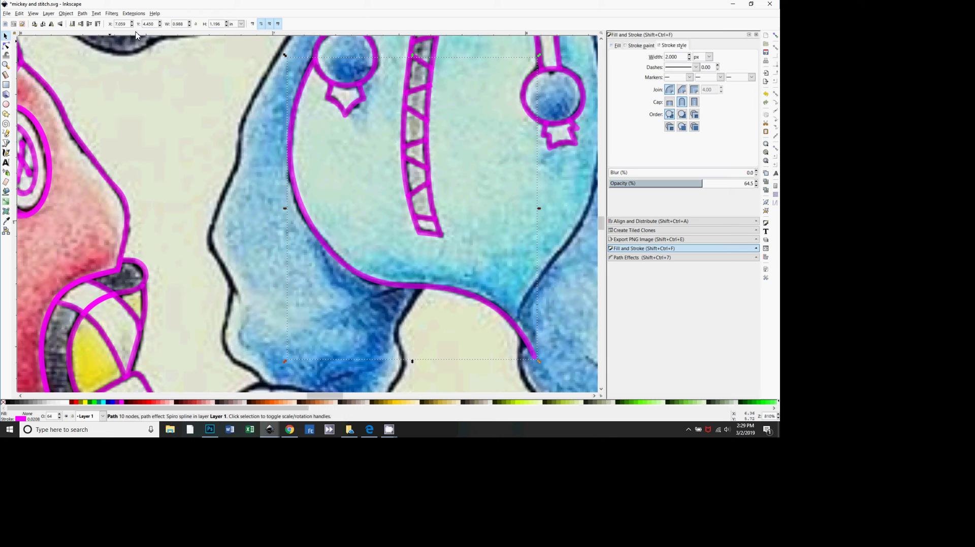
click(81, 13)
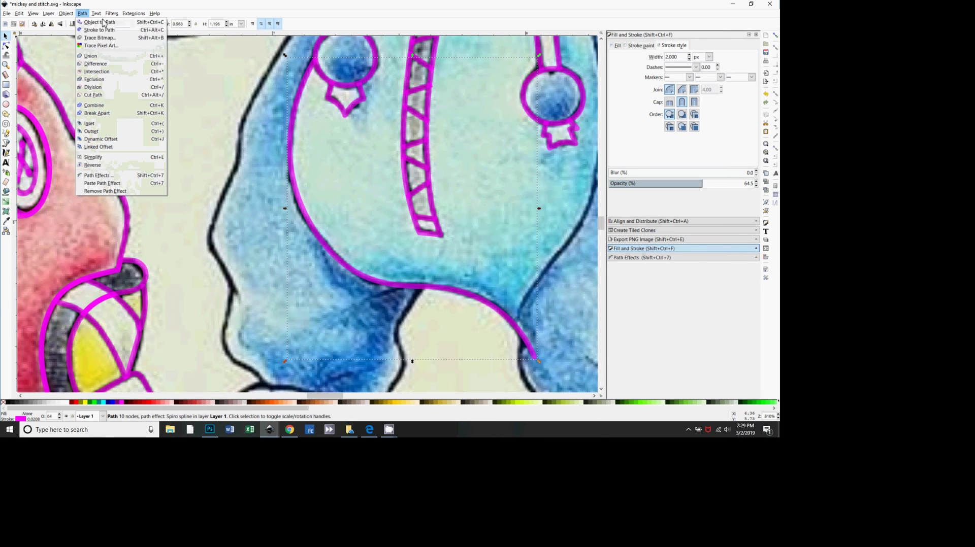
click(109, 32)
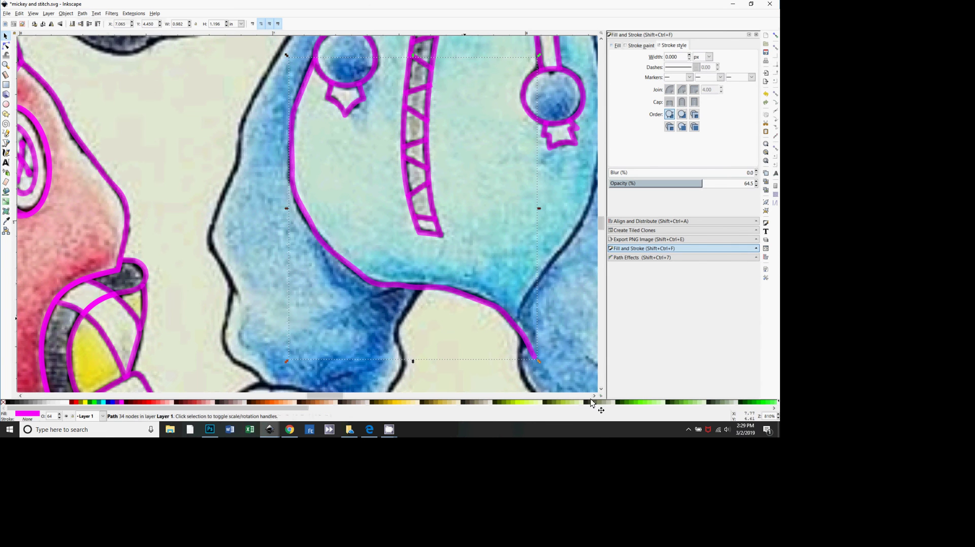
key(ctrl+z)
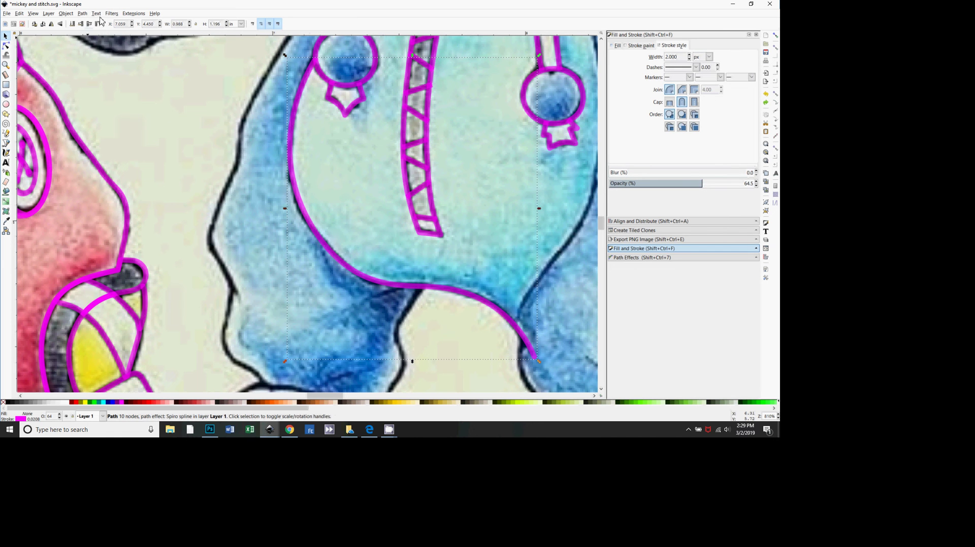
Convert the belly outline with Object to Path and start editing its nodes.
click(82, 13)
click(101, 21)
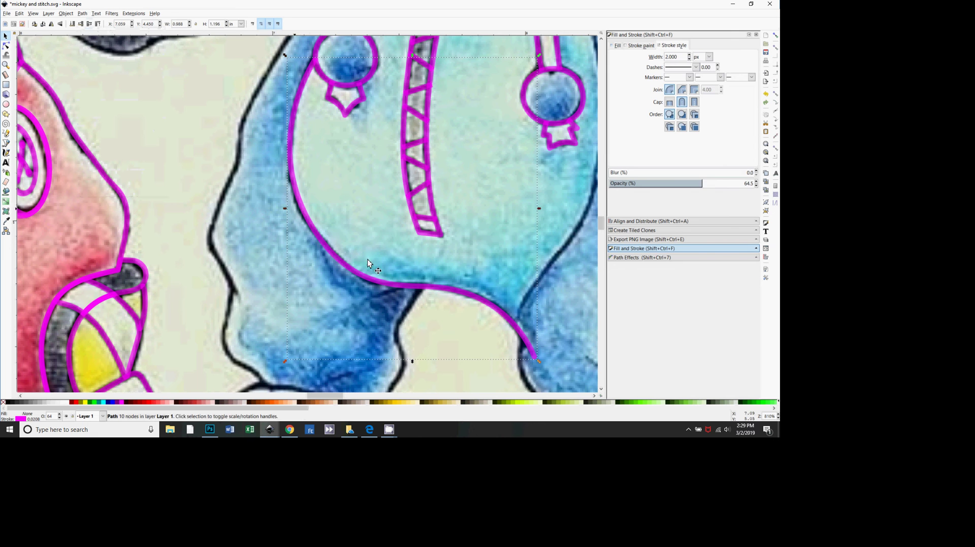
key(n)
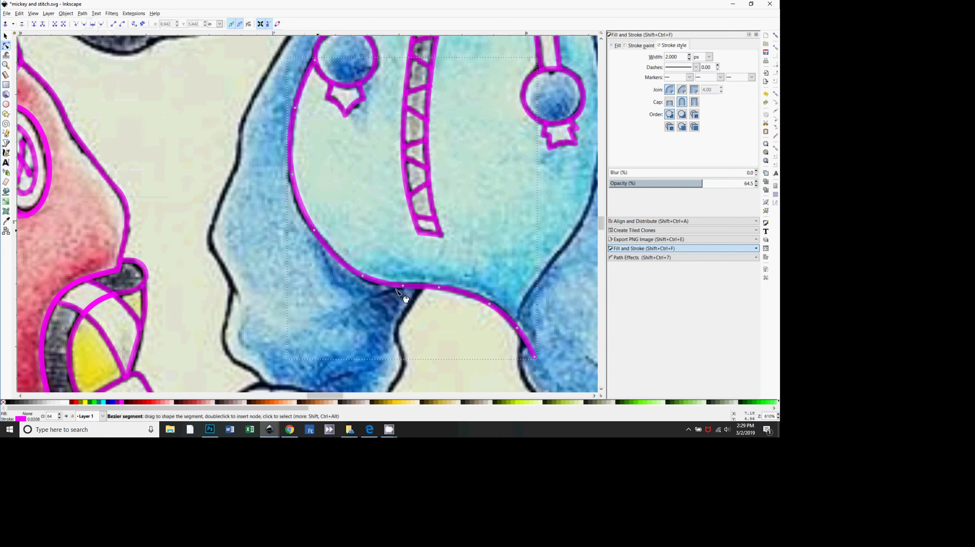
Try moving the node on the belly outline's lower-left curve, and undo the moves.
click(314, 230)
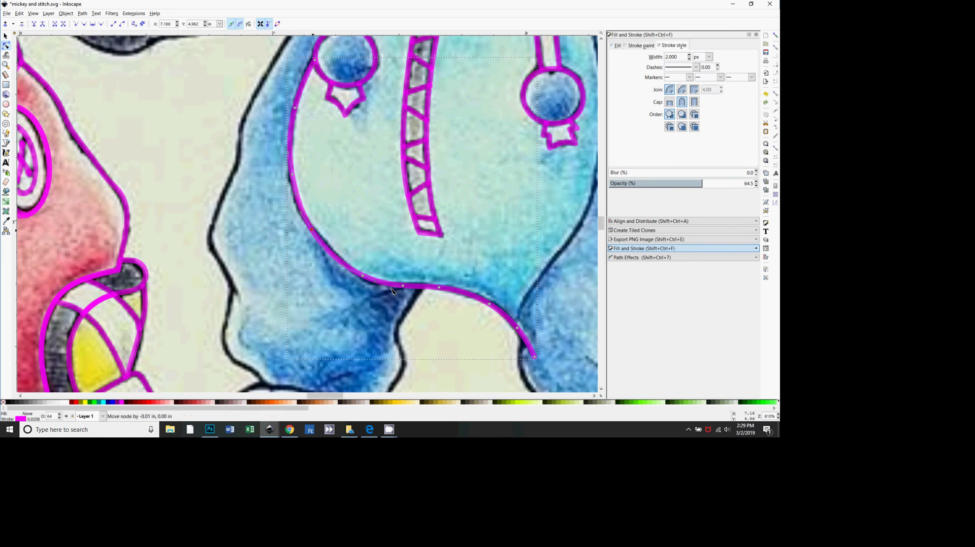
key(Escape)
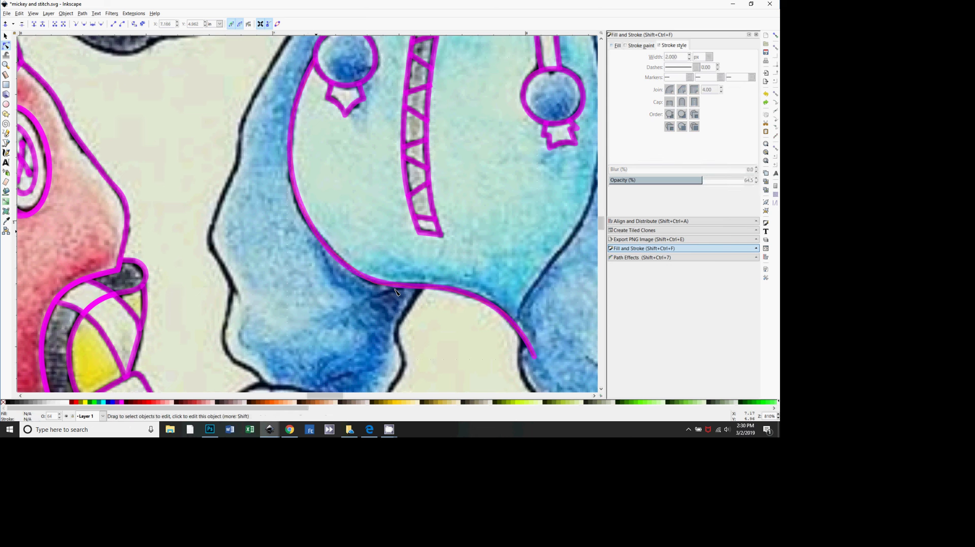
click(394, 289)
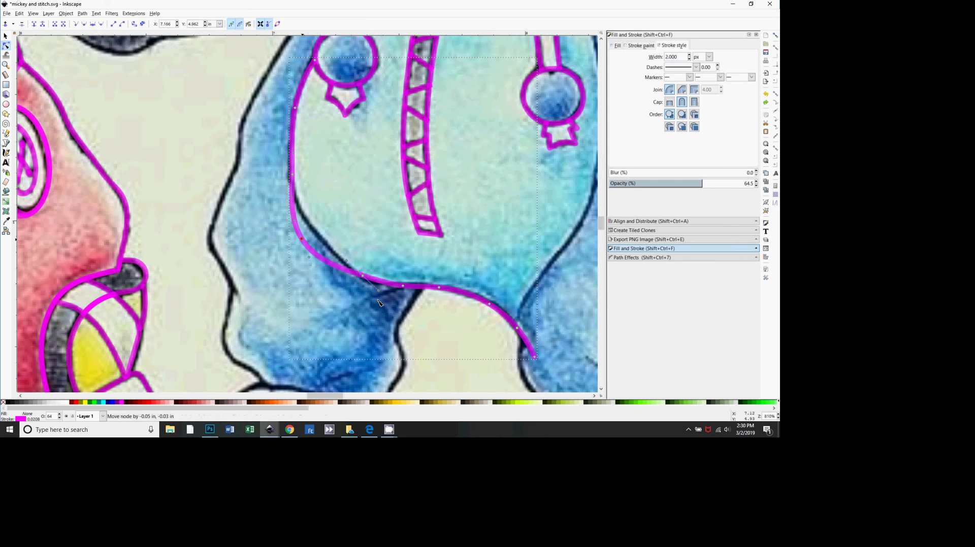
key(ctrl+z)
key(ctrl+z)
key(ctrl+z)
key(ctrl+shift+z)
click(394, 292)
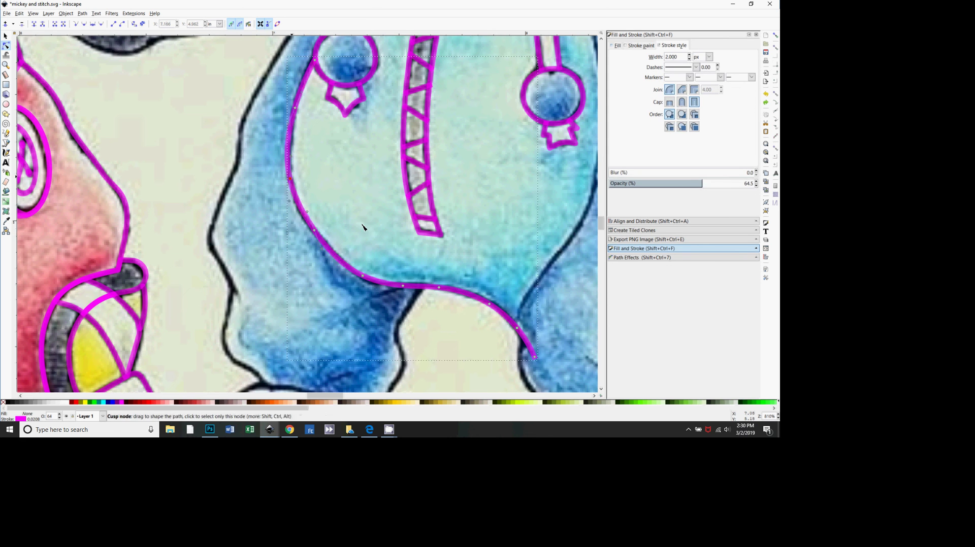
Move the node on the belly outline's left edge slightly inward and apply Object to Path to the outline.
drag(287, 178, 301, 209)
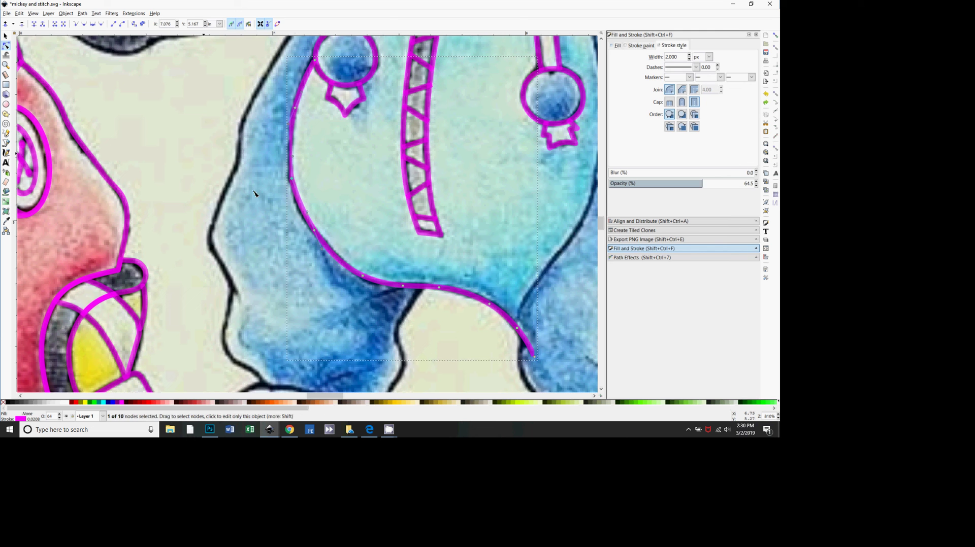
click(66, 13)
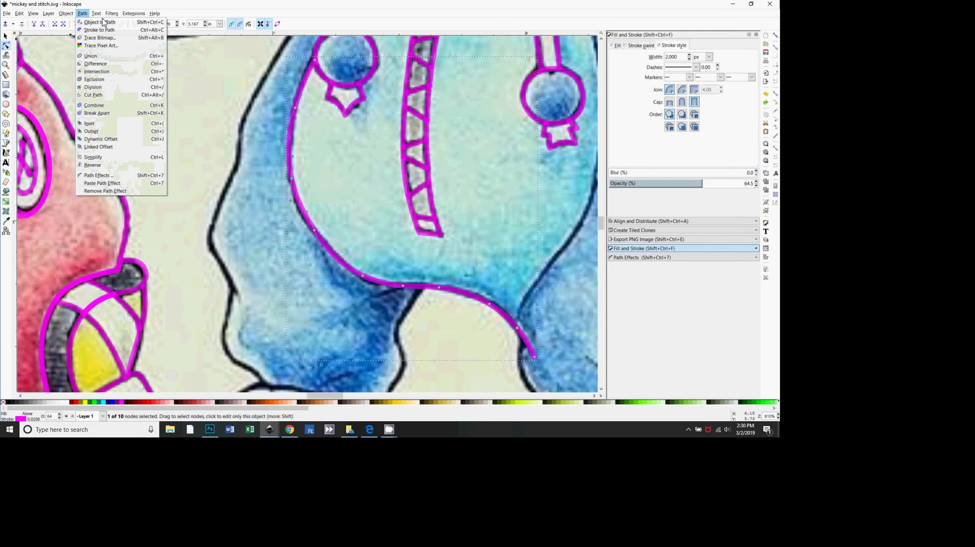
click(142, 22)
click(562, 310)
Trace the right side of the belly as a Spiro path from the hoodie string down to the existing lower outline.
drag(562, 310, 339, 331)
scroll(462, 130, up, 7)
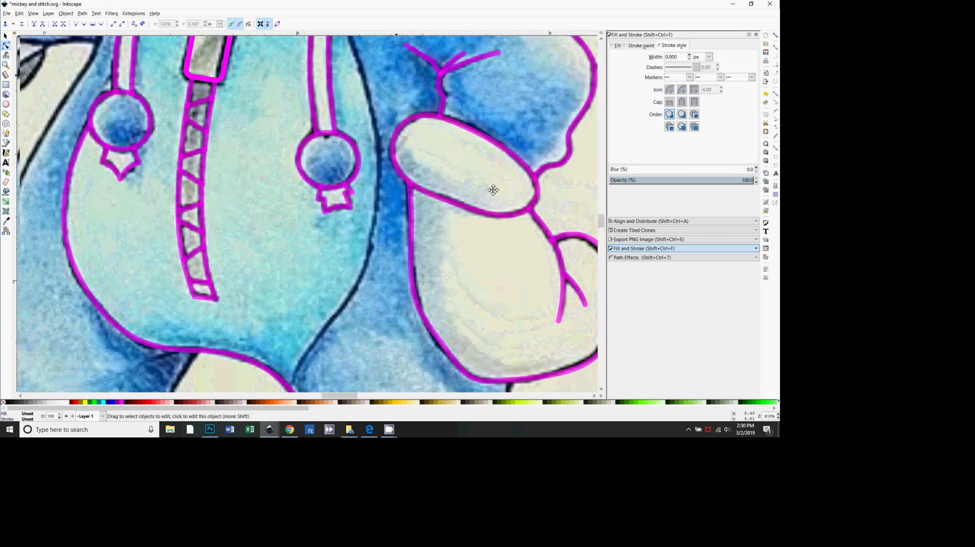
drag(389, 103, 363, 78)
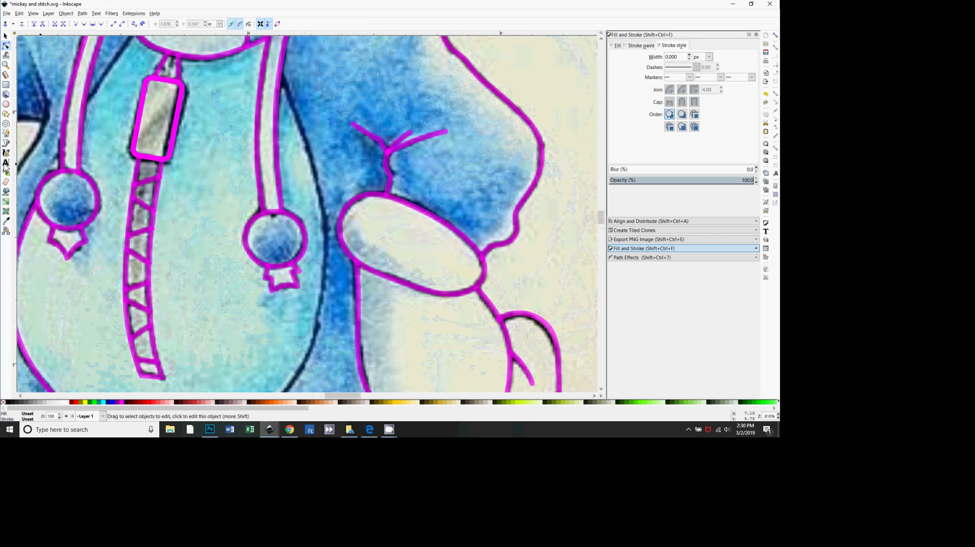
click(6, 143)
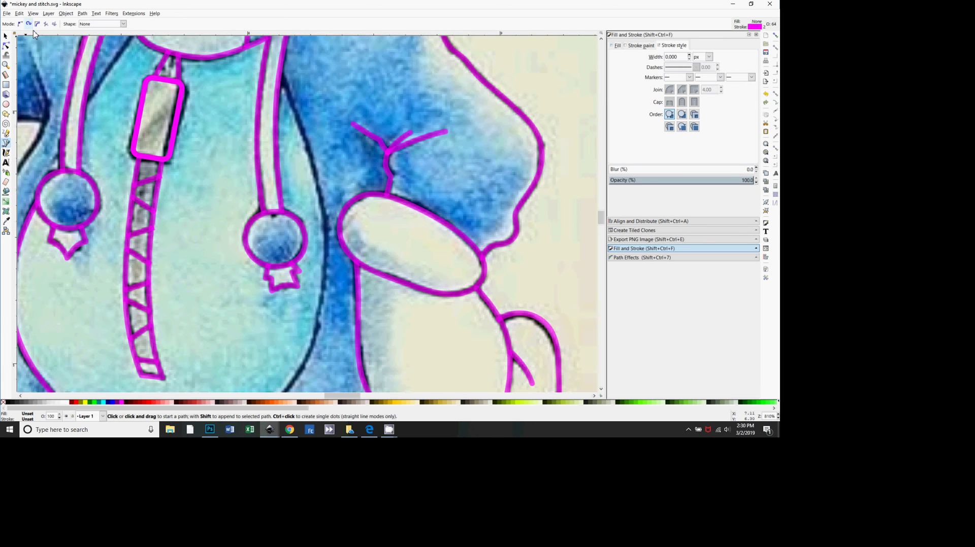
click(356, 98)
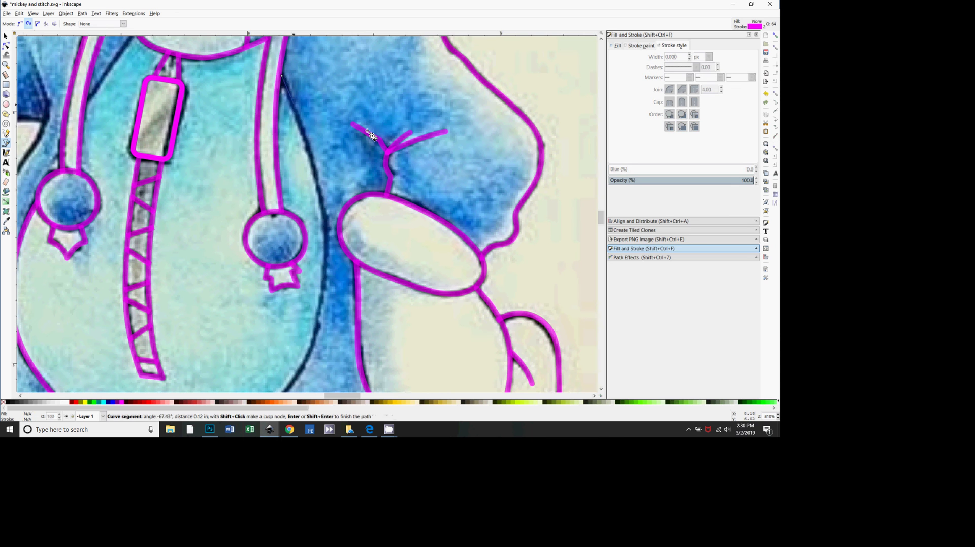
click(314, 167)
scroll(409, 304, down, 3)
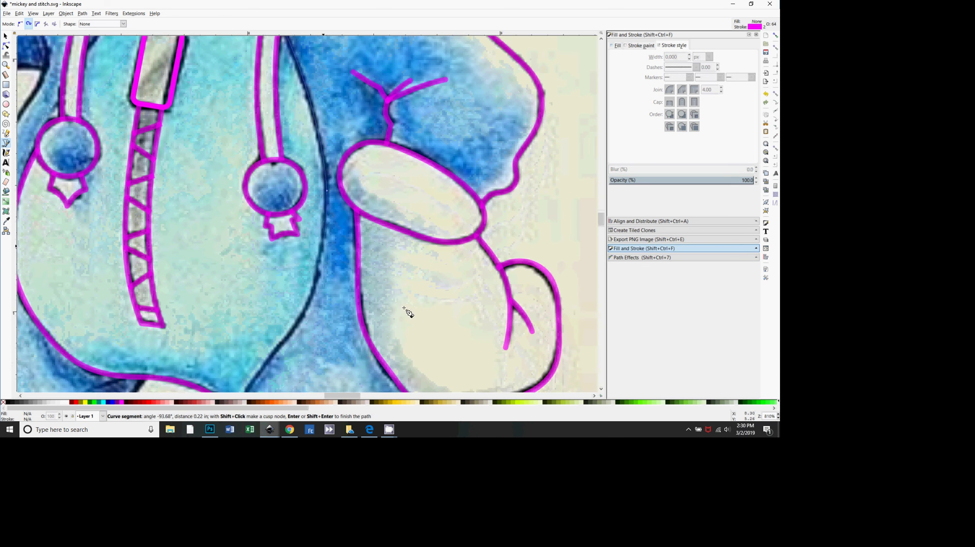
scroll(409, 347, down, 3)
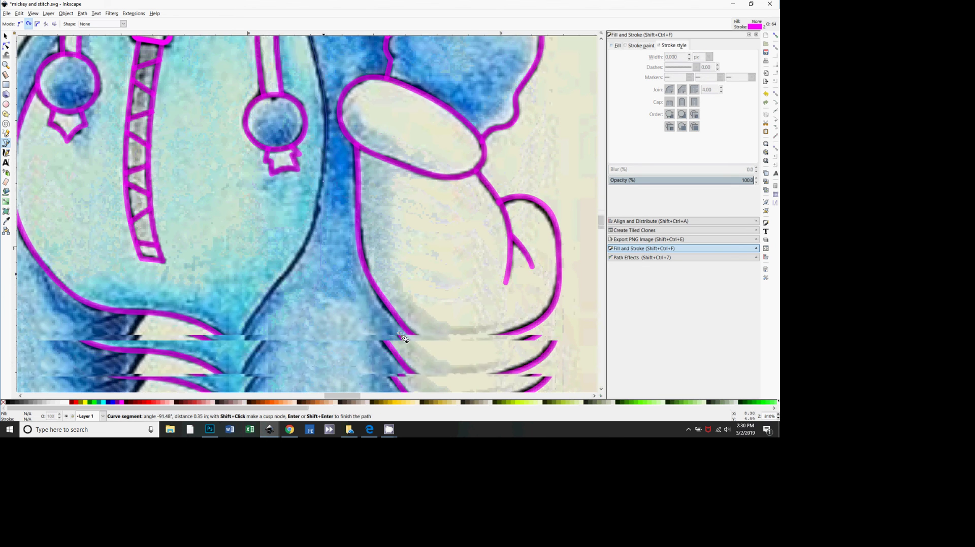
click(360, 340)
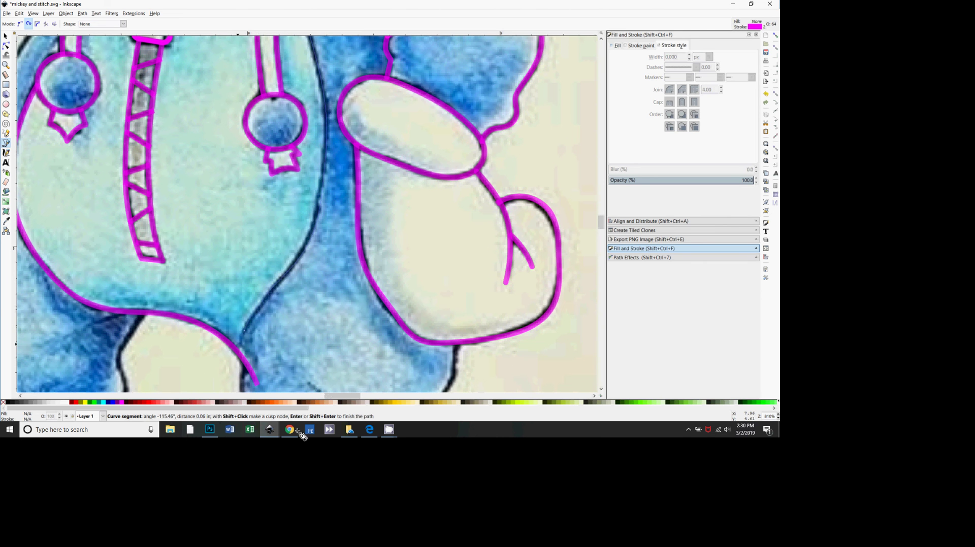
key(Return)
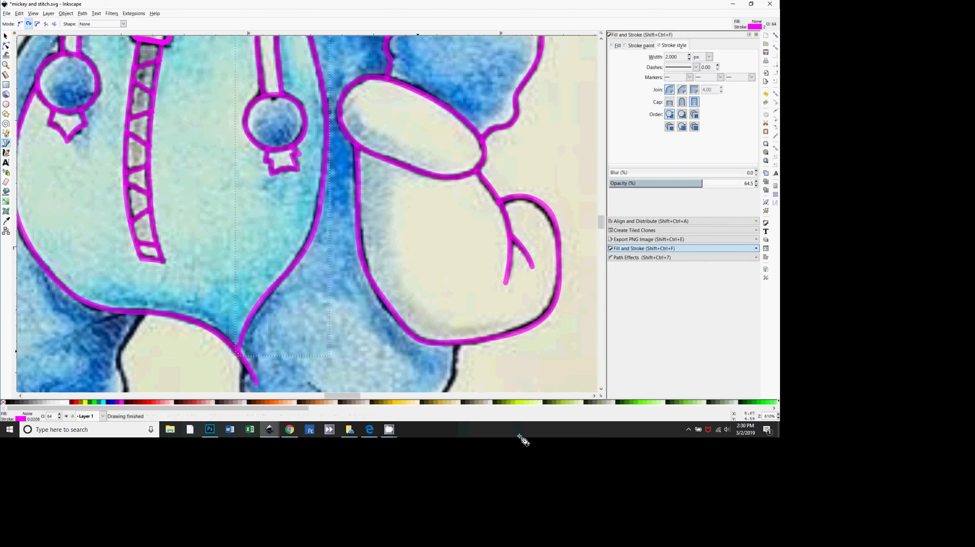
Adjust the end nodes of the right belly outline so they meet the lower outline and the hoodie string.
key(plus)
scroll(287, 359, down, 5)
scroll(290, 364, down, 3)
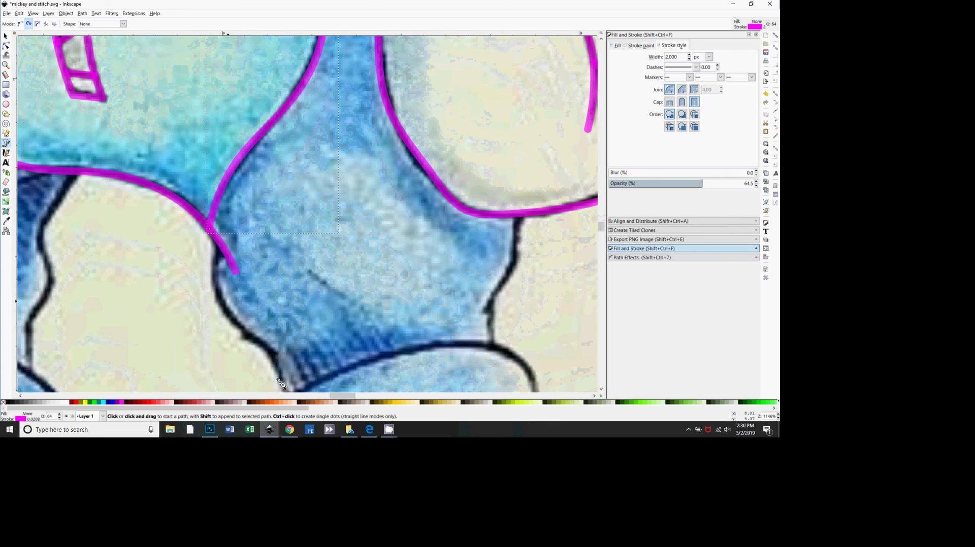
click(5, 45)
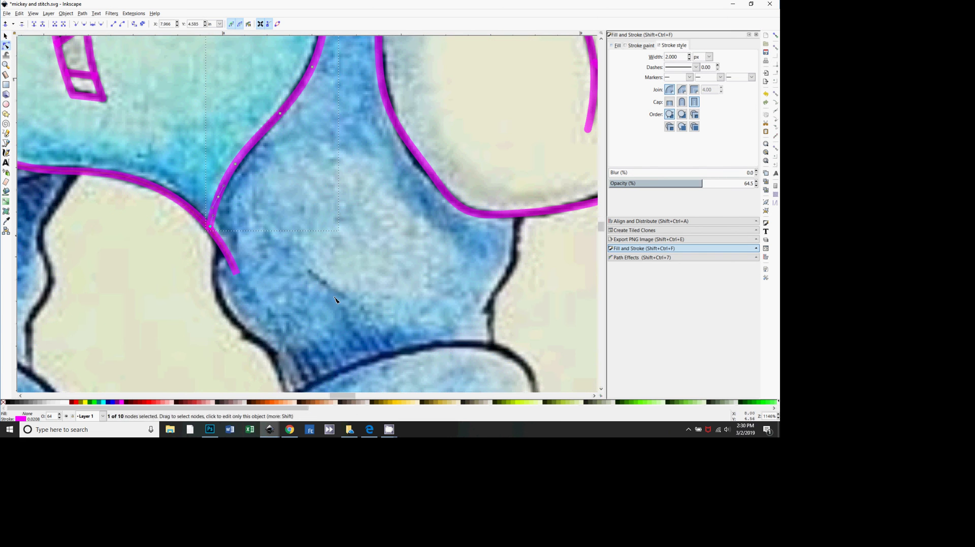
scroll(392, 294, up, 10)
scroll(432, 183, up, 4)
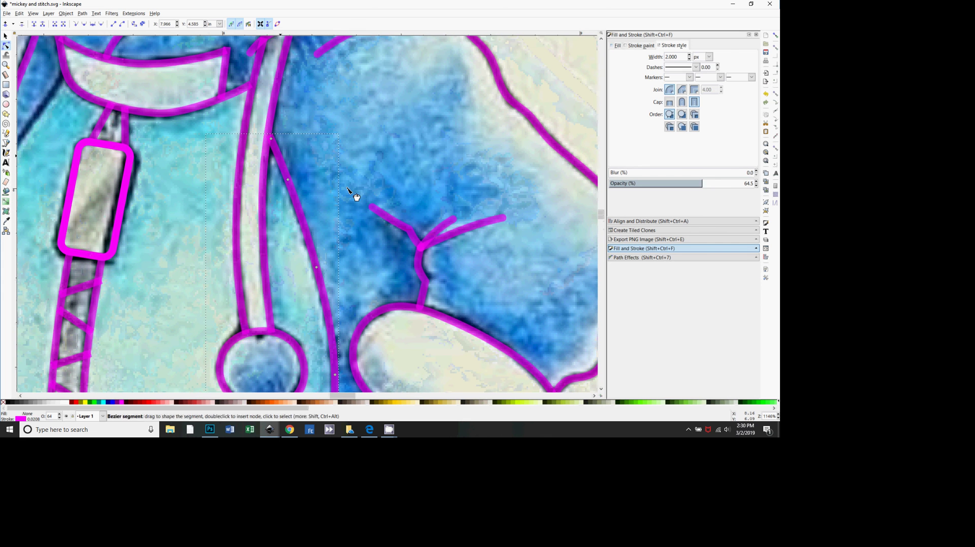
drag(271, 139, 267, 137)
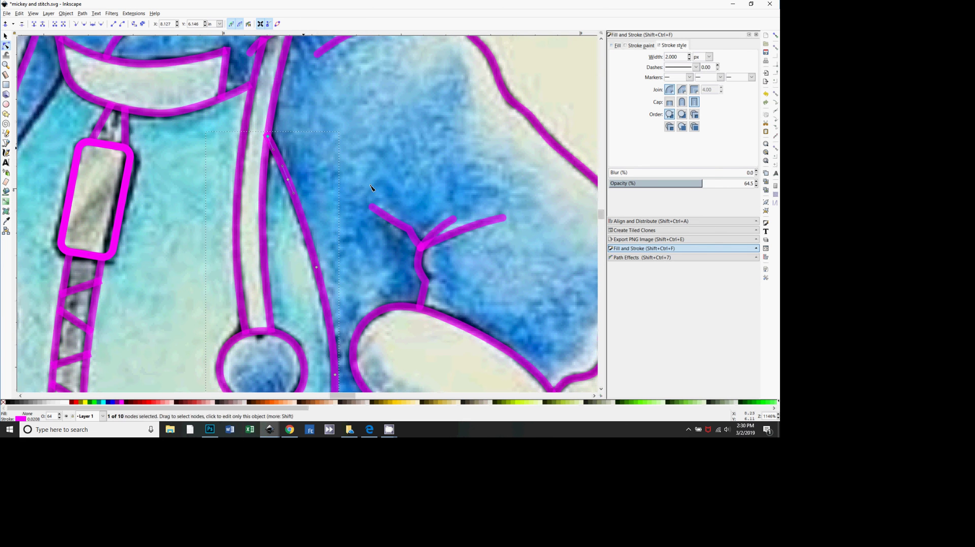
drag(336, 173, 342, 176)
Convert the right belly outline with Object to Path.
scroll(451, 281, down, 6)
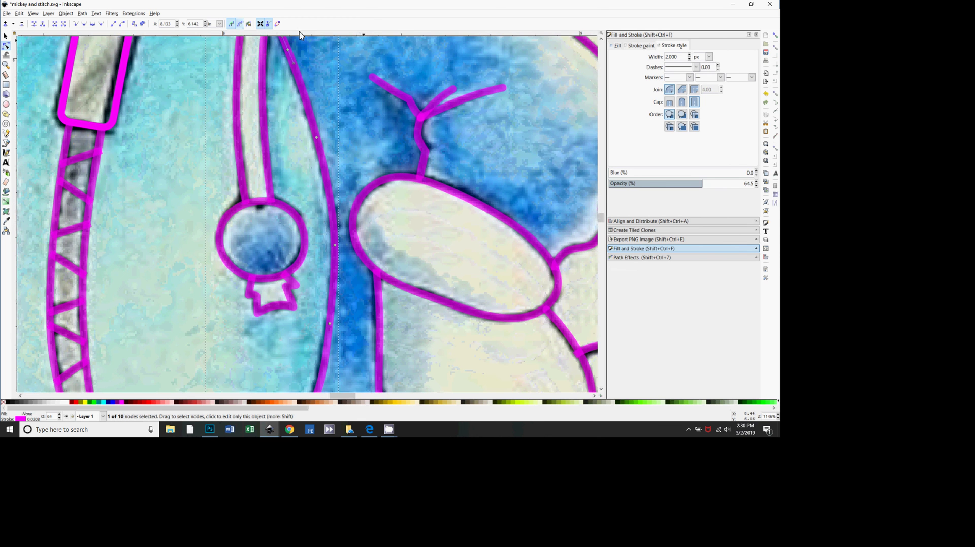
click(96, 14)
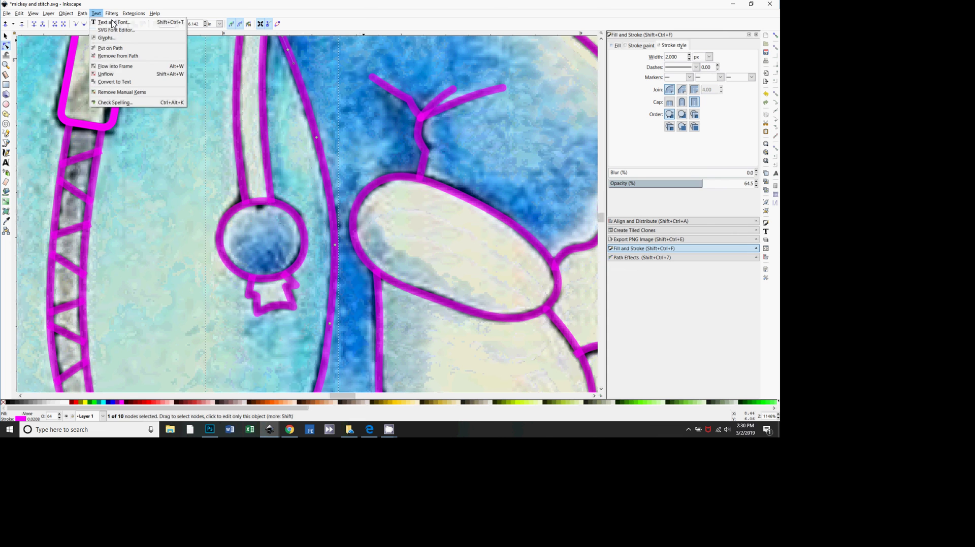
click(86, 14)
click(86, 14)
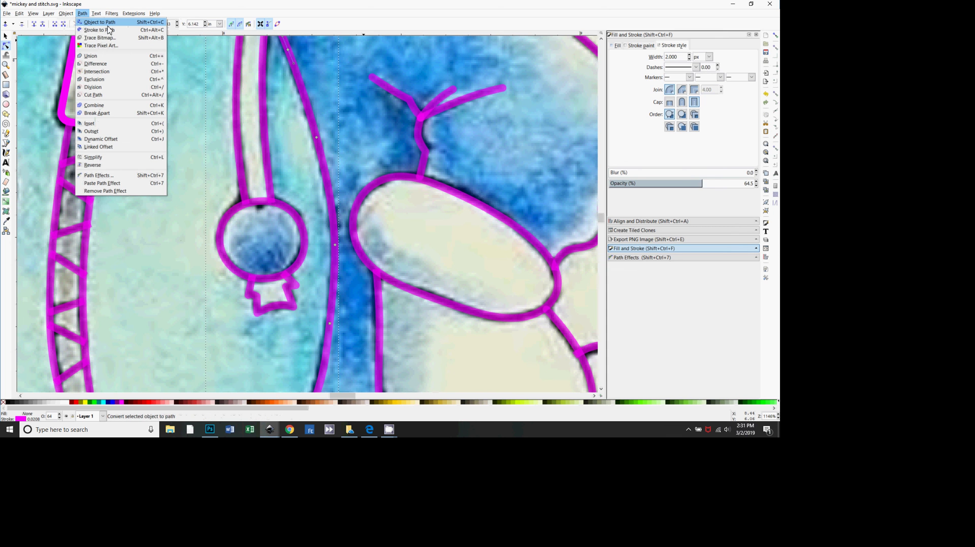
click(106, 23)
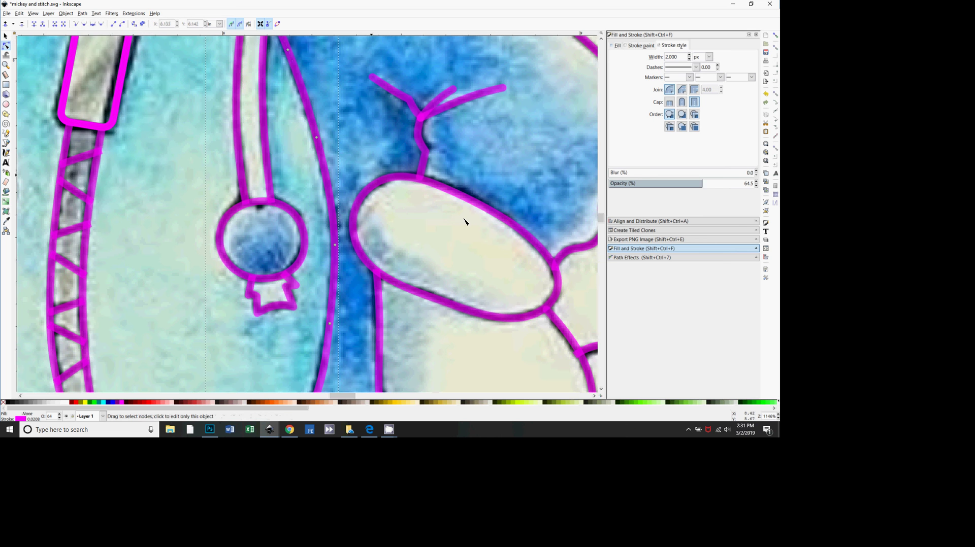
Move the node on the lower curve of the right belly outline onto the drawn line, and save the file.
scroll(472, 229, down, 8)
scroll(352, 239, down, 3)
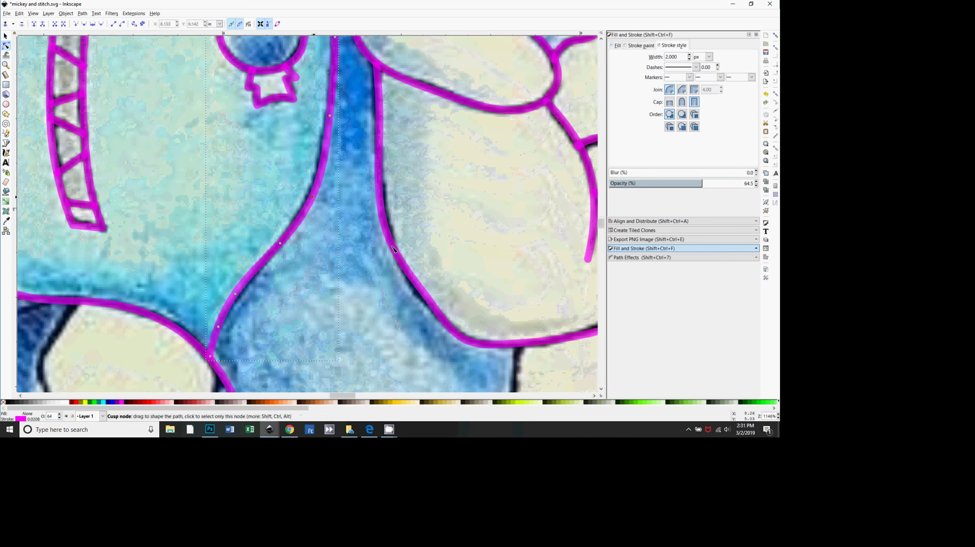
drag(312, 197, 309, 194)
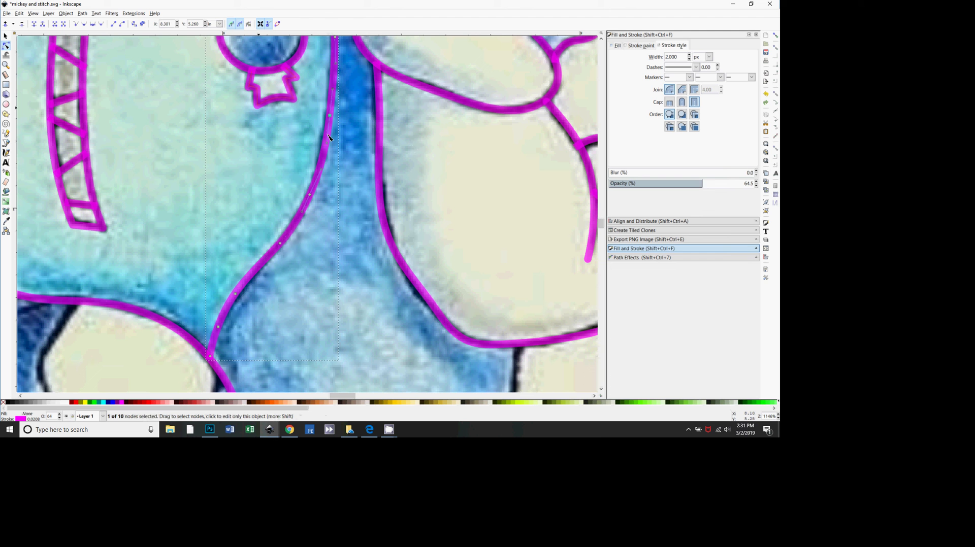
key(ctrl+s)
Set the line cap of the lower-left belly outline to round.
scroll(559, 318, down, 6)
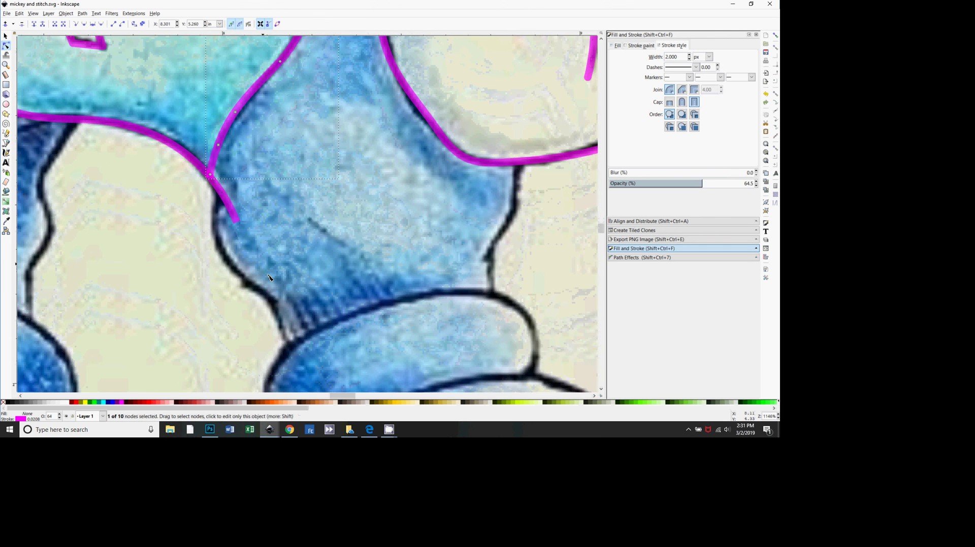
click(162, 139)
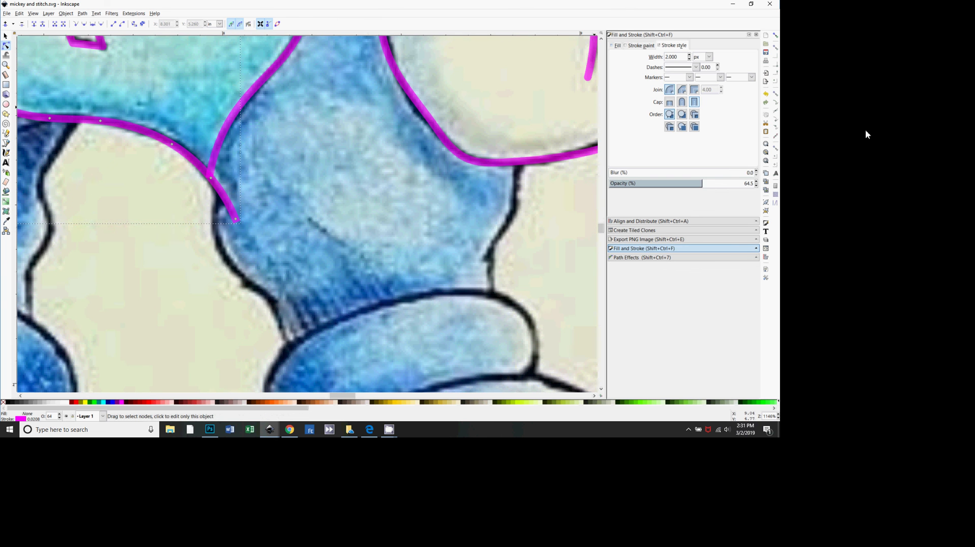
click(682, 102)
Trace the outer edge of the right leg's ankle cuff as a Spiro path, from its lower-left corner over the top to its right end.
scroll(487, 279, down, 3)
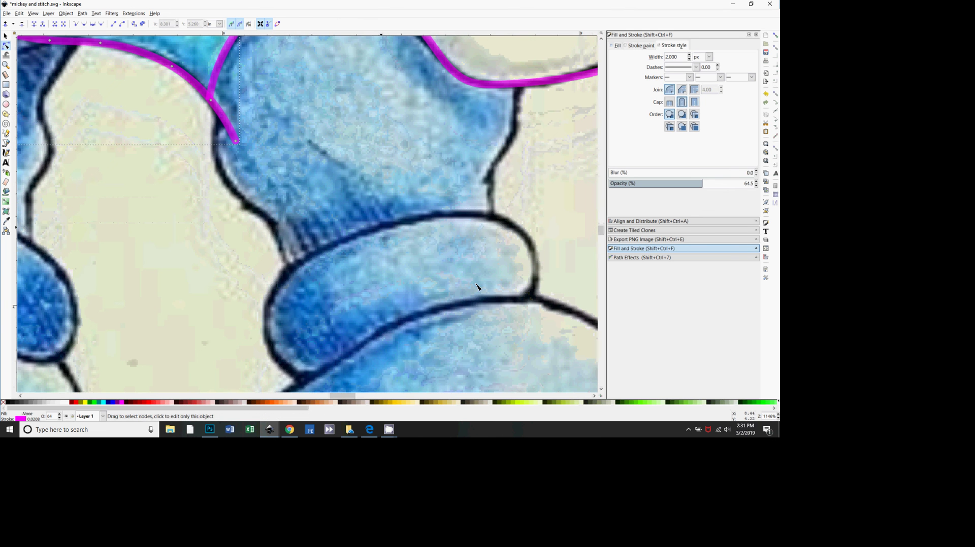
scroll(480, 279, down, 1)
key(plus)
key(minus)
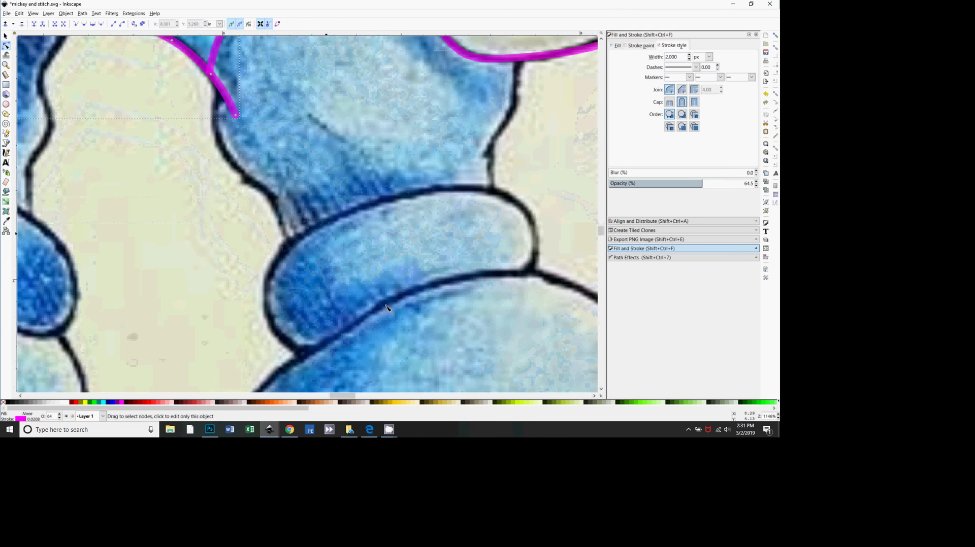
scroll(420, 305, down, 1)
scroll(379, 298, up, 2)
scroll(517, 333, down, 1)
drag(516, 329, 435, 286)
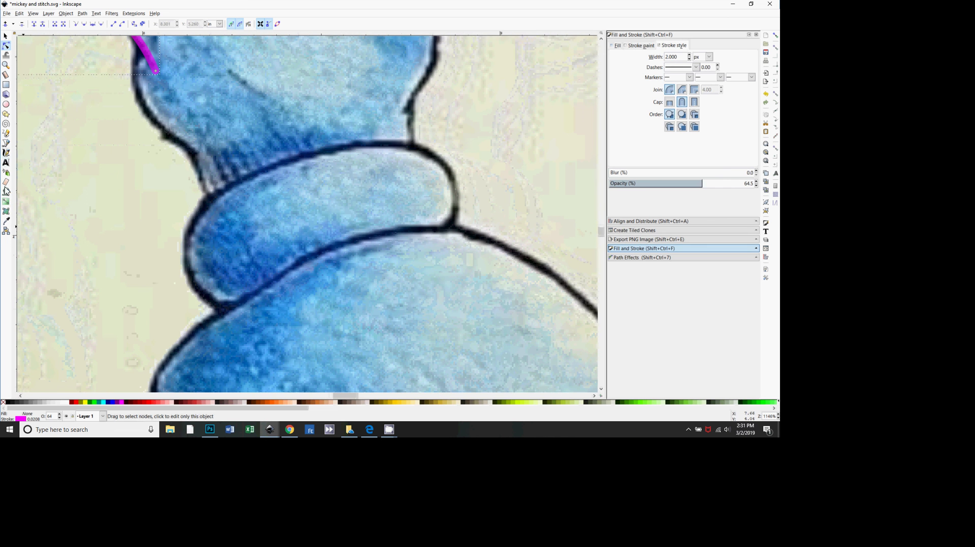
click(6, 142)
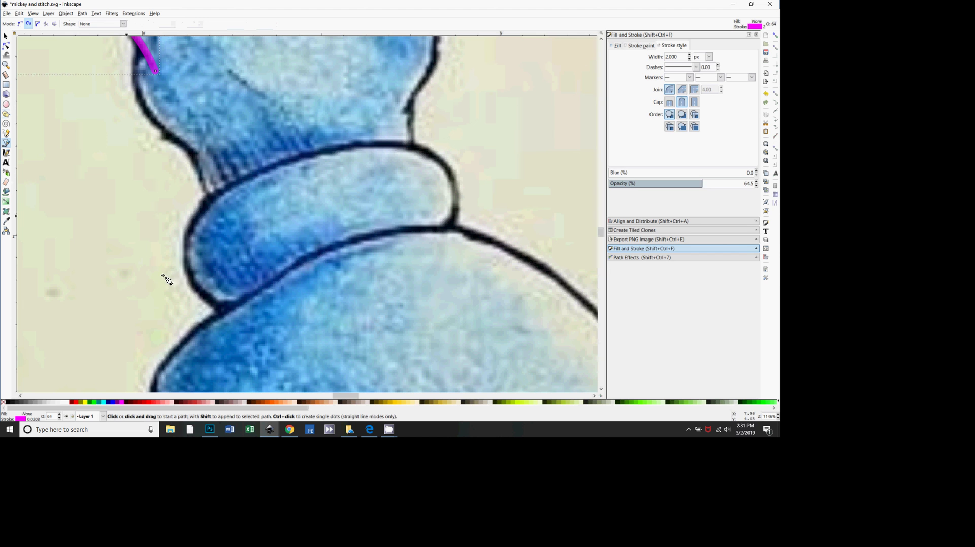
click(226, 313)
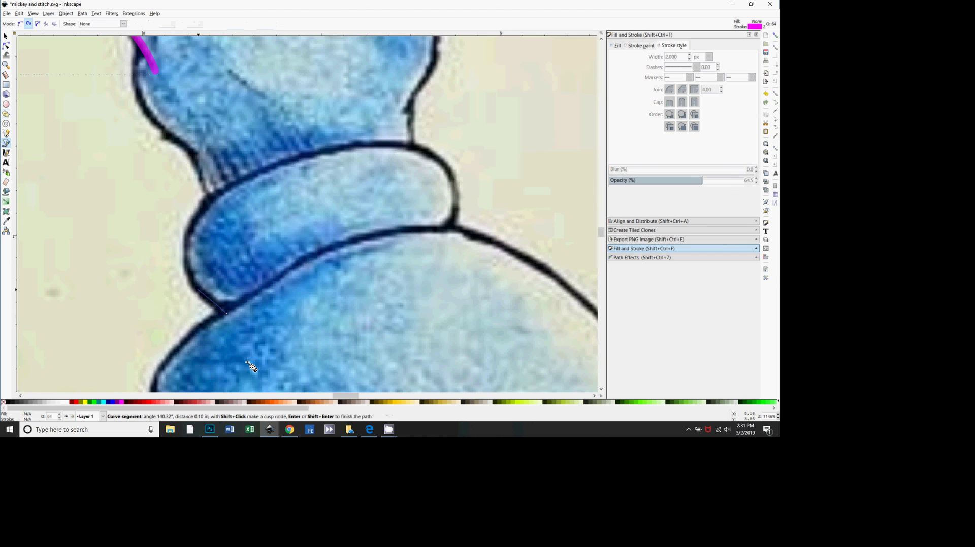
click(222, 193)
click(314, 153)
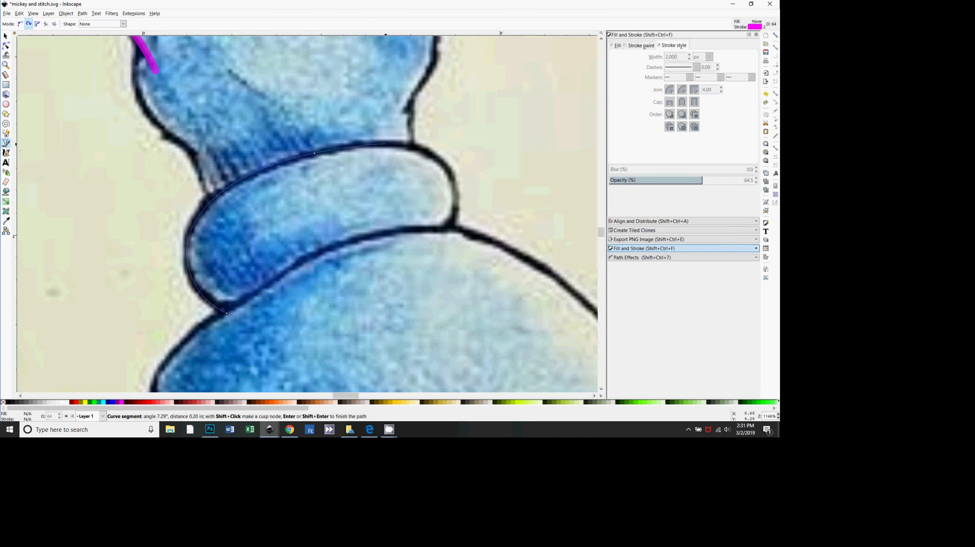
click(533, 194)
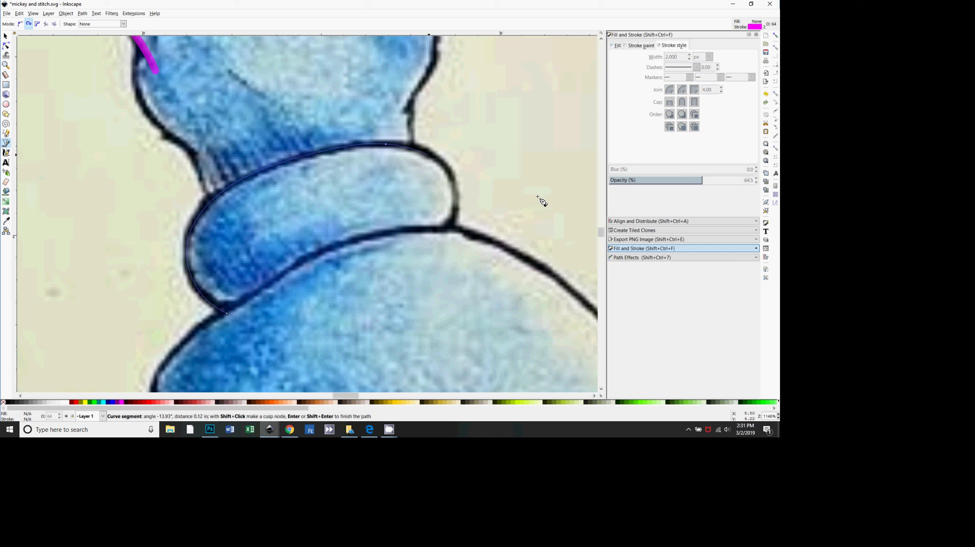
click(566, 275)
key(Return)
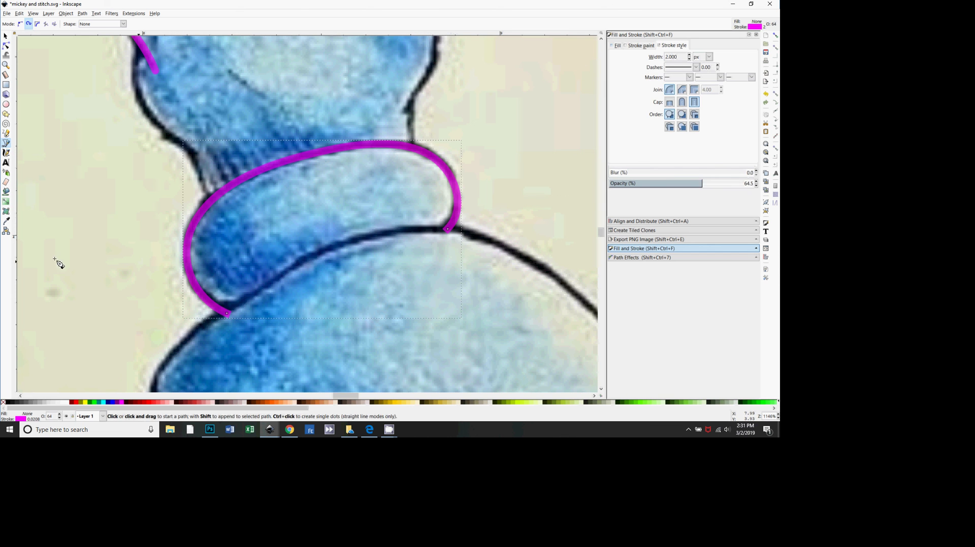
Convert the ankle cuff outline with Object to Path and move both end nodes onto the foot's top line.
key(ctrl+shift+c)
click(6, 48)
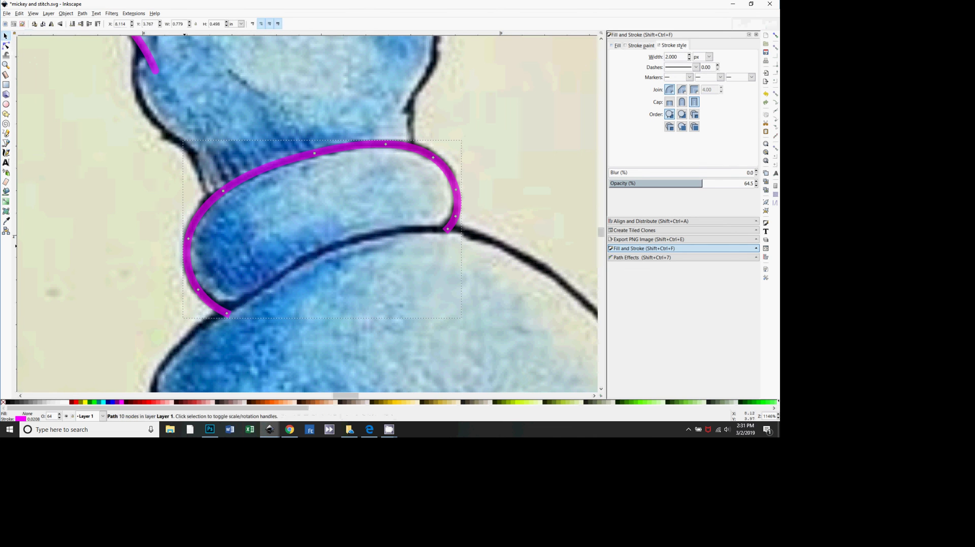
drag(227, 314, 224, 309)
drag(447, 231, 448, 227)
click(159, 248)
Review the overall drawing and the lower bodies and feet for outlines that still need tracing.
scroll(159, 248, down, 6)
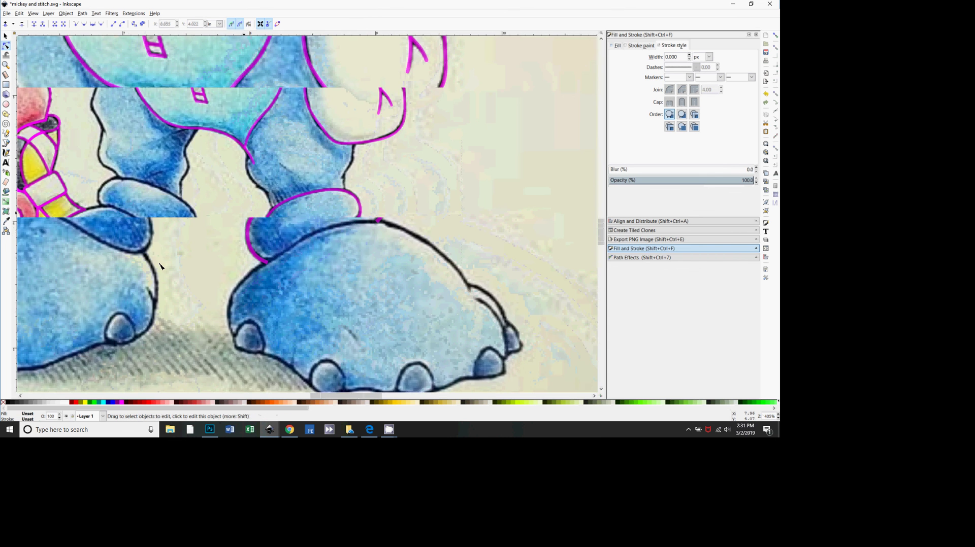
key(minus)
key(minus)
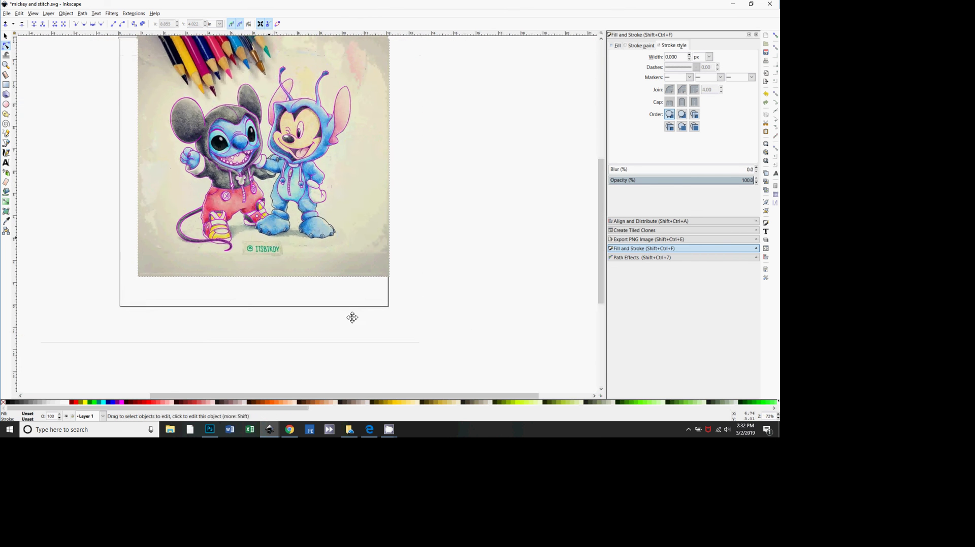
drag(282, 254, 327, 331)
scroll(508, 388, up, 2)
scroll(584, 362, down, 1)
scroll(574, 376, up, 1)
scroll(574, 376, down, 6)
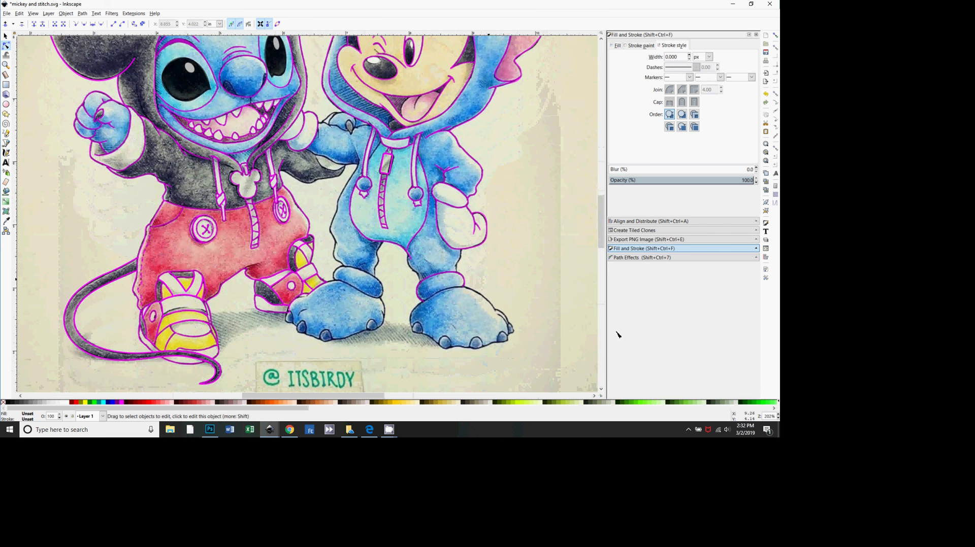
scroll(580, 307, right, 3)
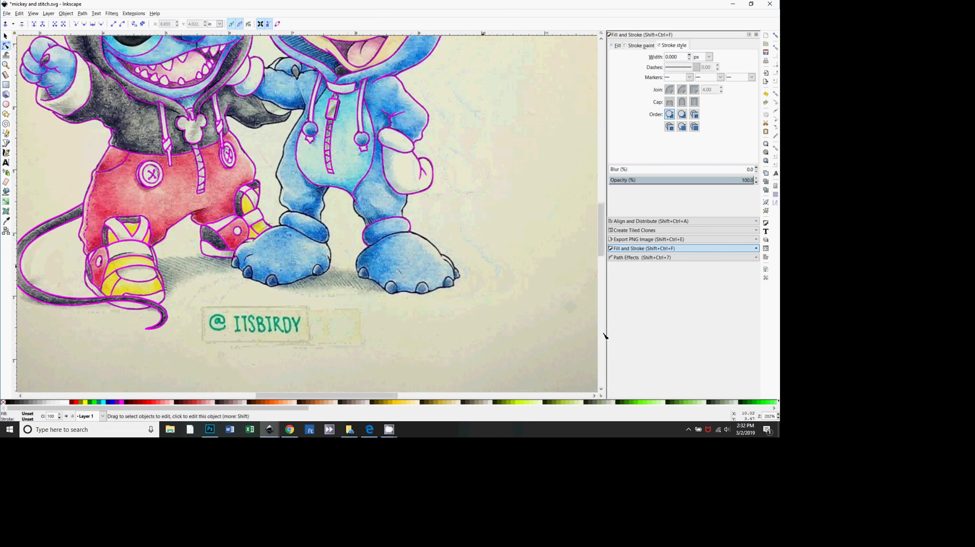
Examine the traced outlines of both characters from the feet up to the full page, and deselect everything.
scroll(596, 333, down, 2)
scroll(584, 327, up, 2)
scroll(580, 325, up, 4)
scroll(579, 319, down, 2)
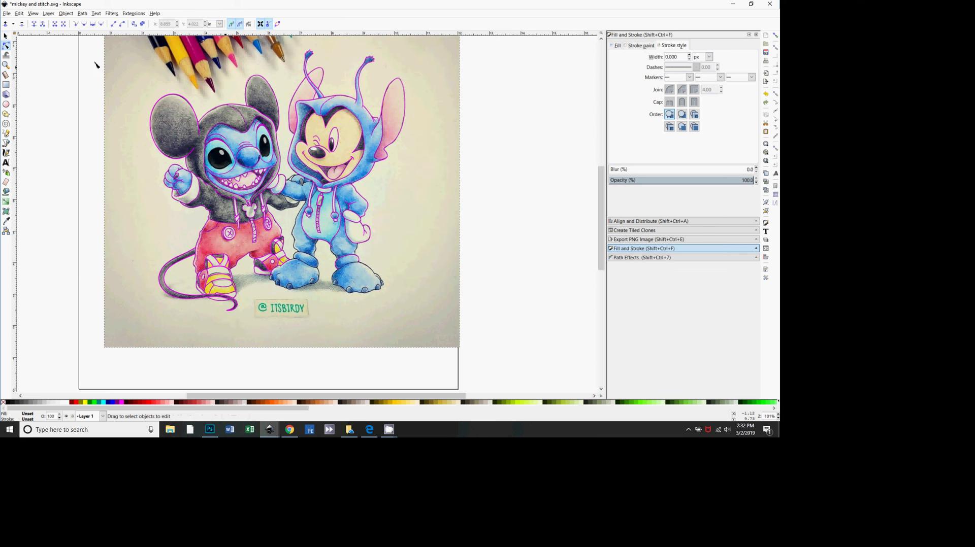
scroll(327, 274, down, 1)
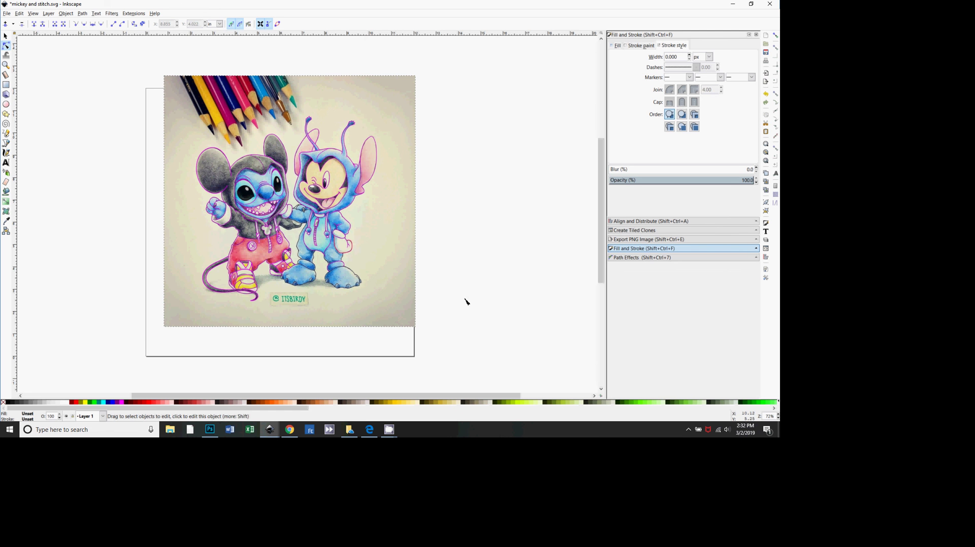
scroll(473, 306, down, 3)
scroll(528, 392, up, 2)
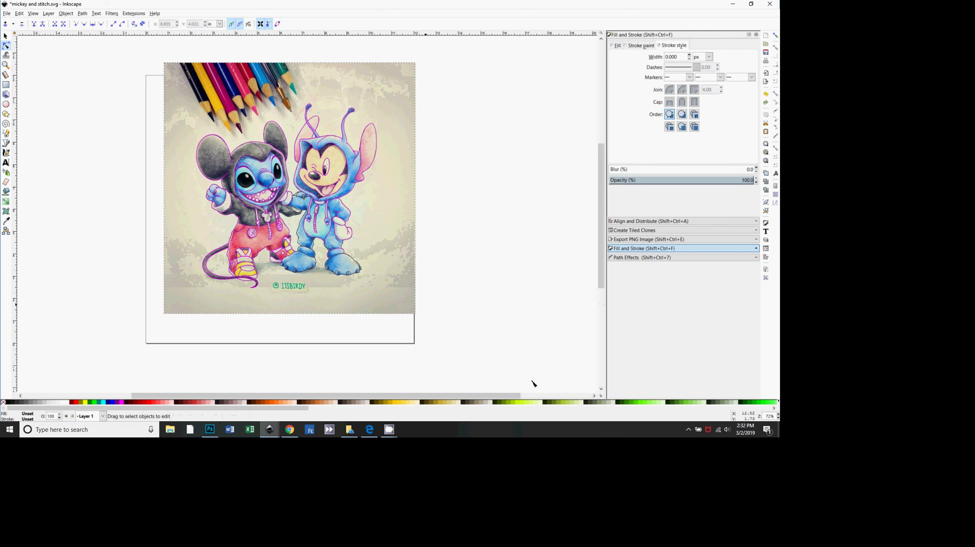
scroll(502, 398, down, 1)
scroll(502, 398, up, 2)
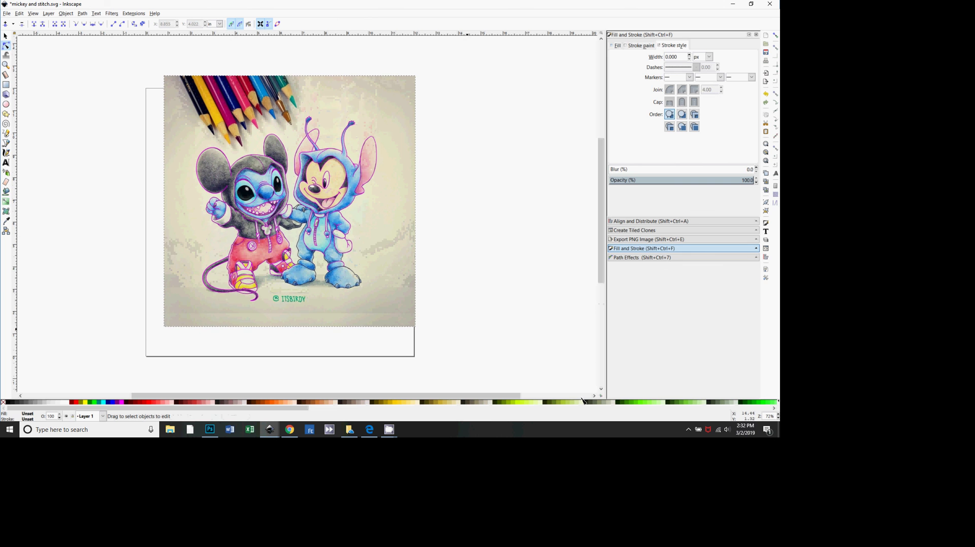
click(587, 329)
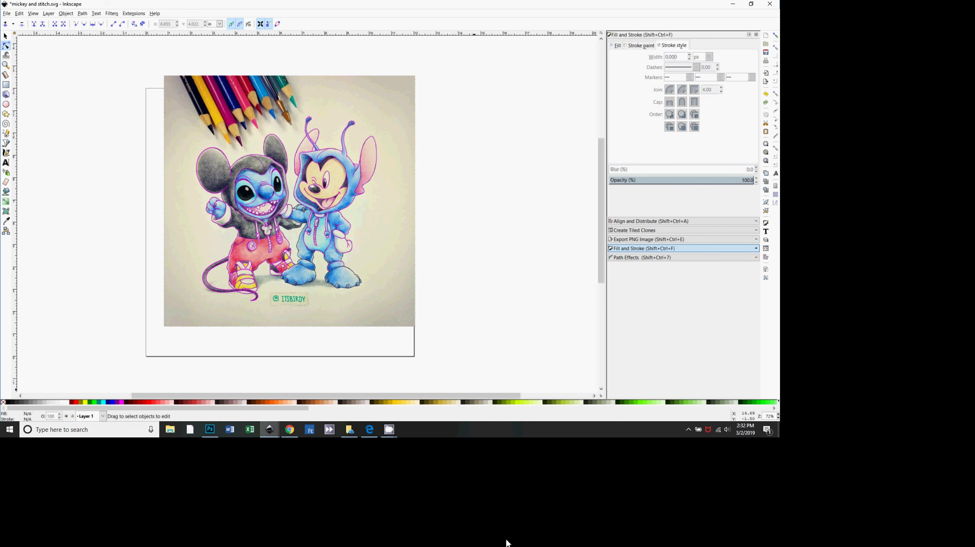
click(343, 401)
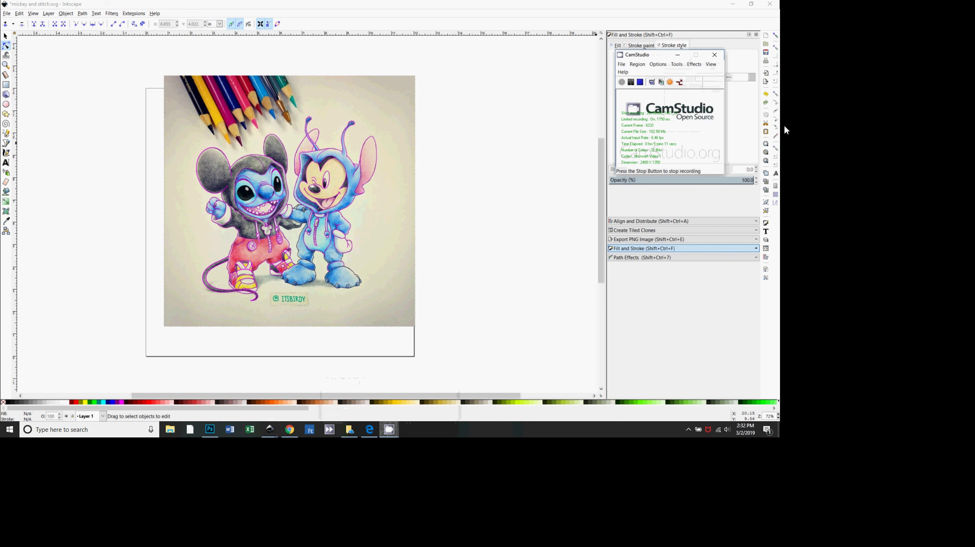